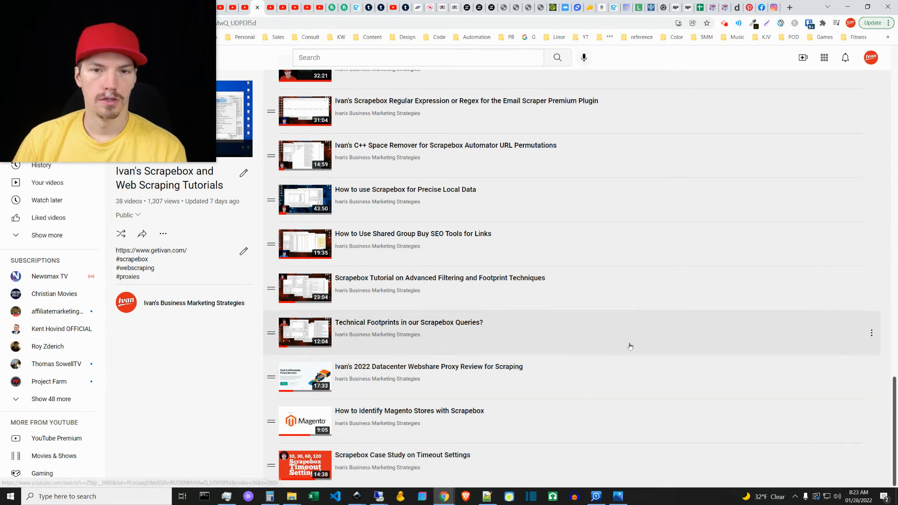
- Search the Scrapebox tutorials playlist page for "shop"
key("ctrl+f")
type("s")
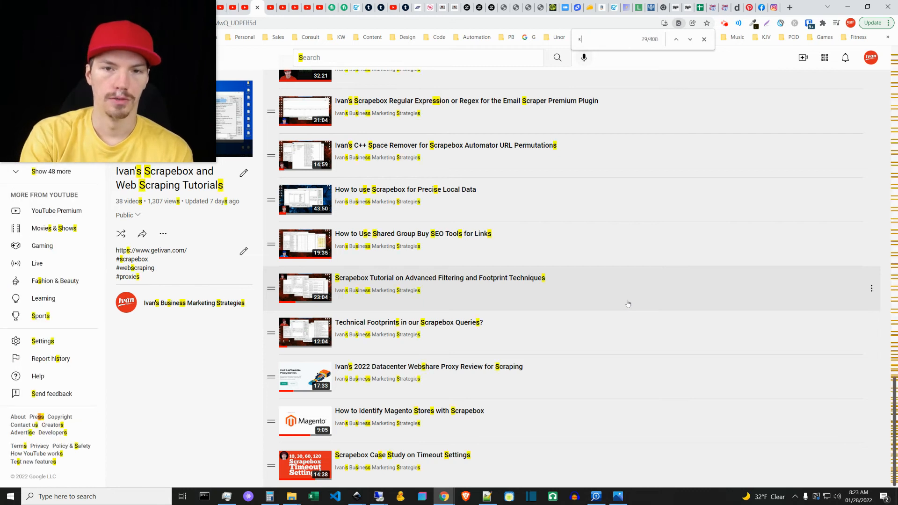
type("hop")
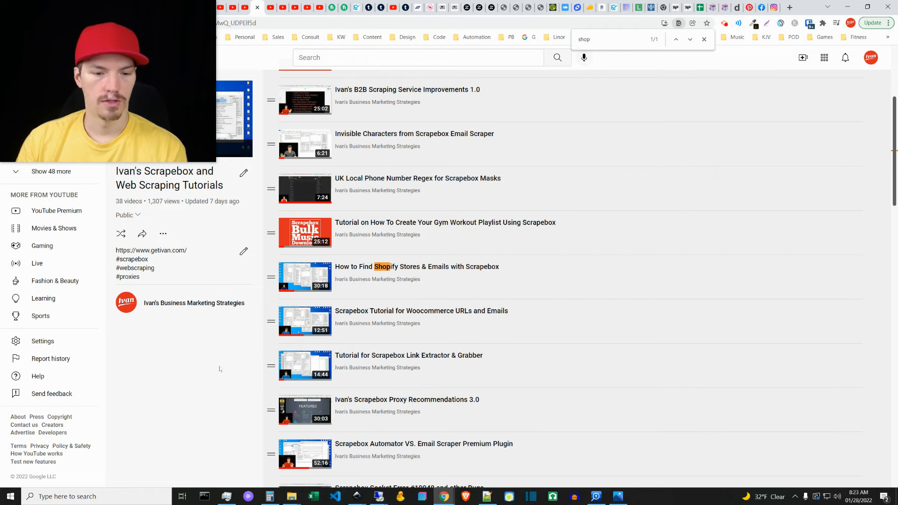
key("Escape")
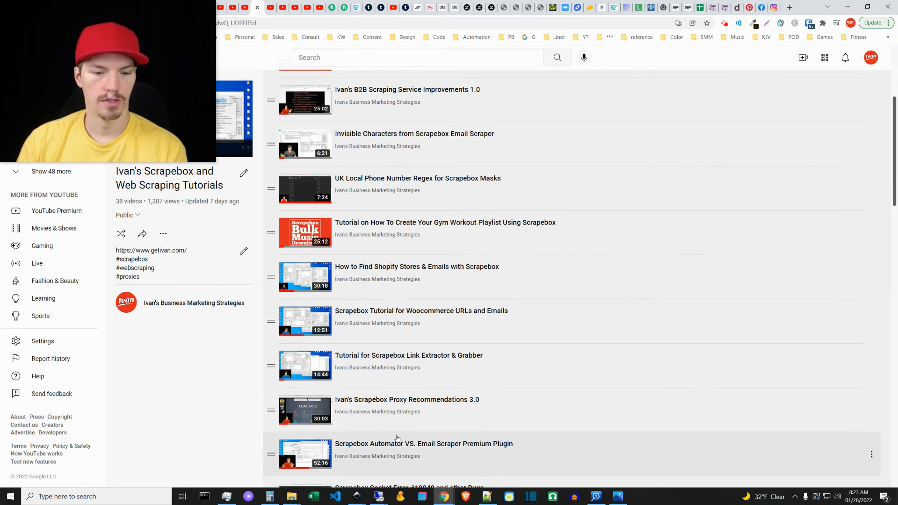
- Switch to the red-server remote desktop and open ecommerce footprints.txt from the ecommerce folder, closing the folder window
mouse_move(380, 500)
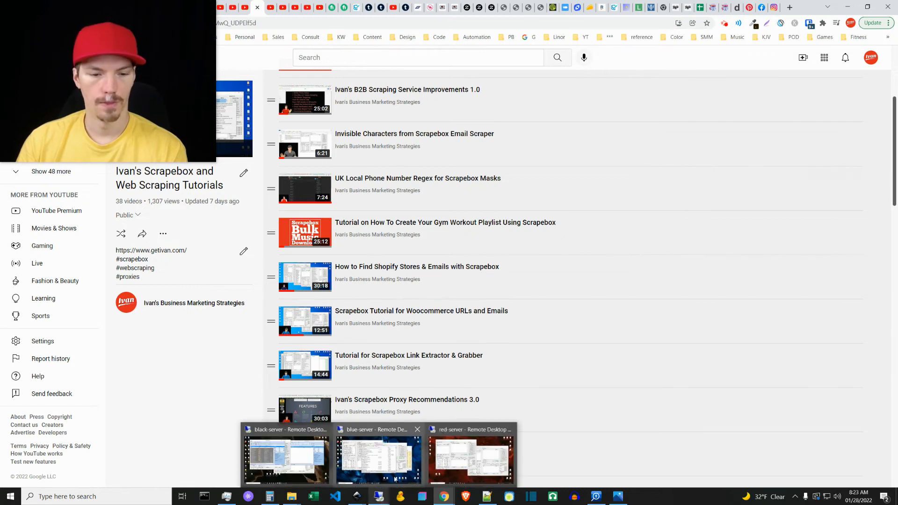
left_click(473, 456)
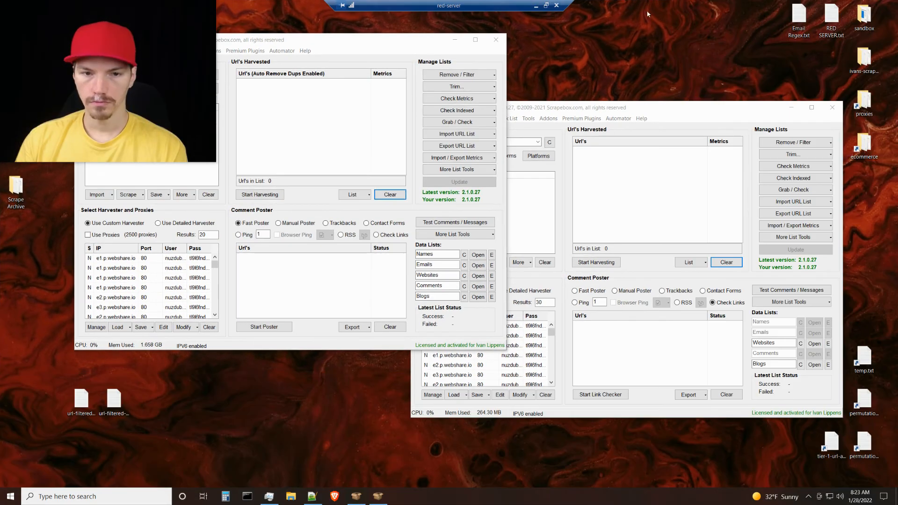
double_click(867, 142)
left_click(242, 109)
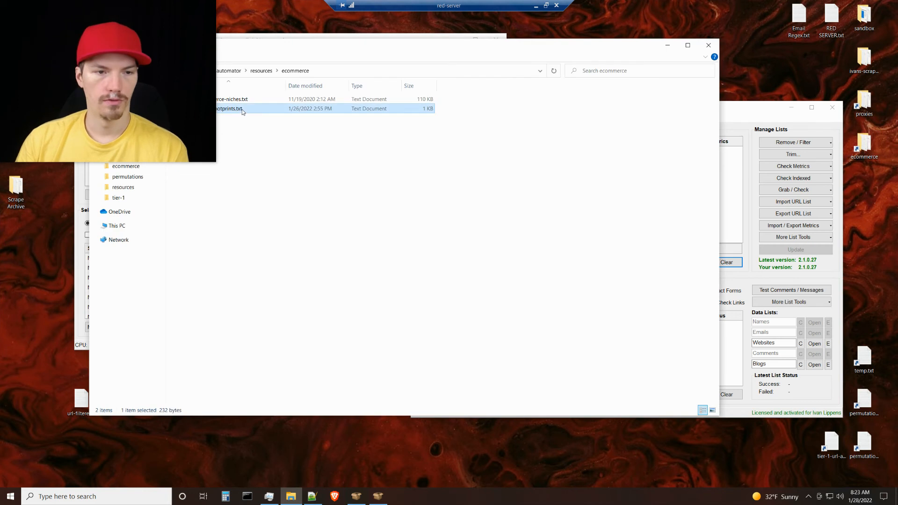
double_click(242, 110)
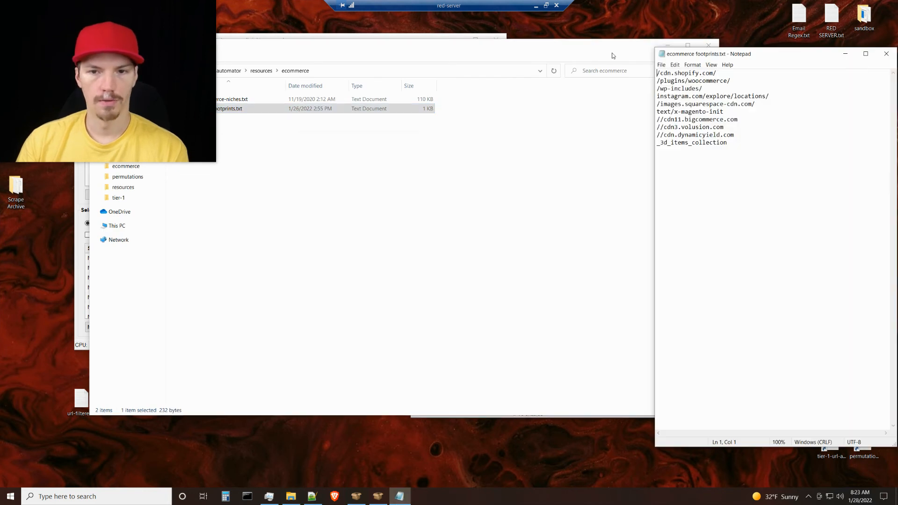
left_click(699, 48)
left_click(708, 45)
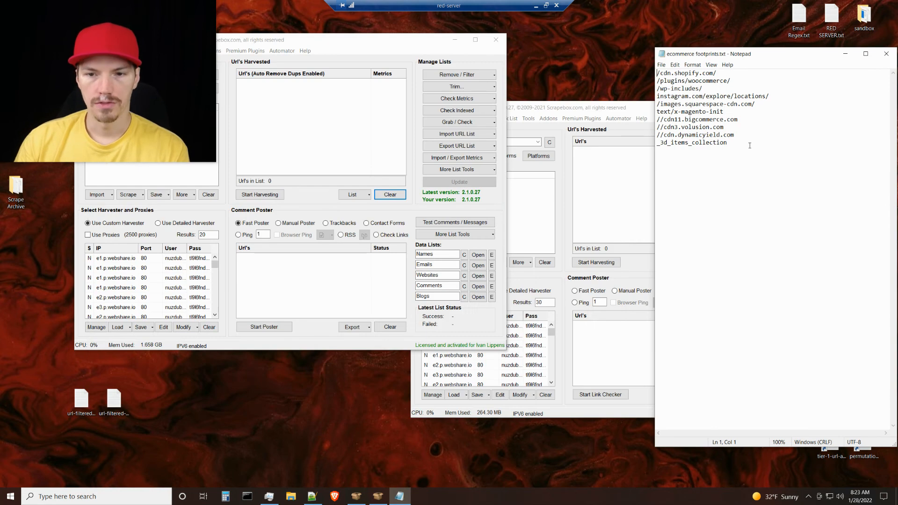
mouse_move(740, 145)
left_mouse_down()
mouse_move(721, 135)
mouse_move(692, 73)
mouse_move(734, 147)
left_mouse_up()
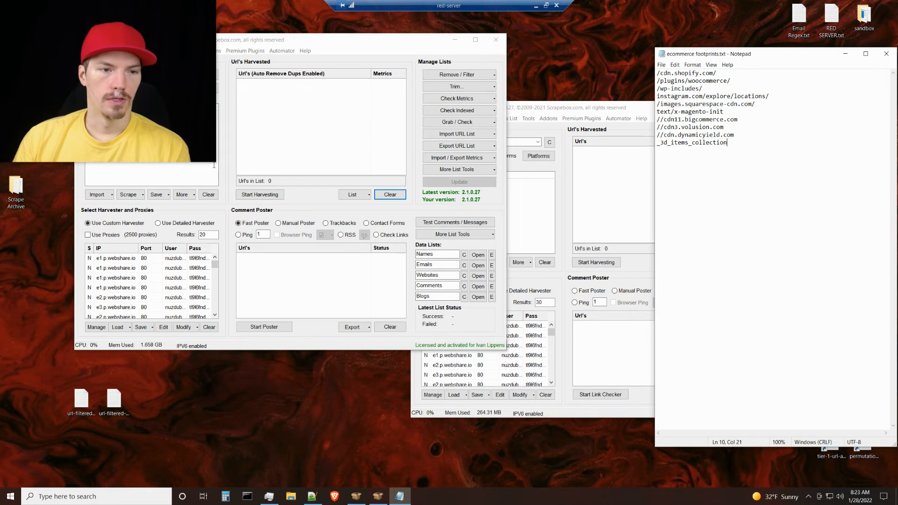
mouse_move(214, 160)
left_click_drag(214, 161, 100, 84)
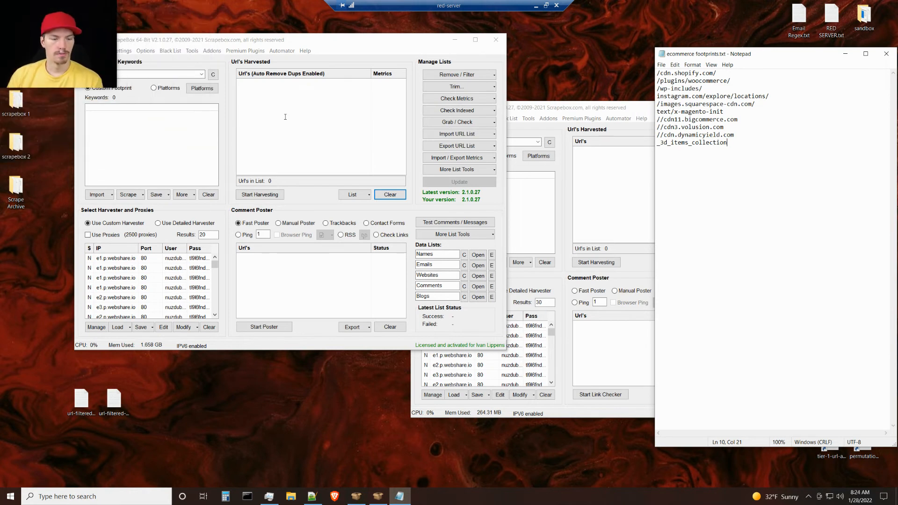
left_click(82, 402)
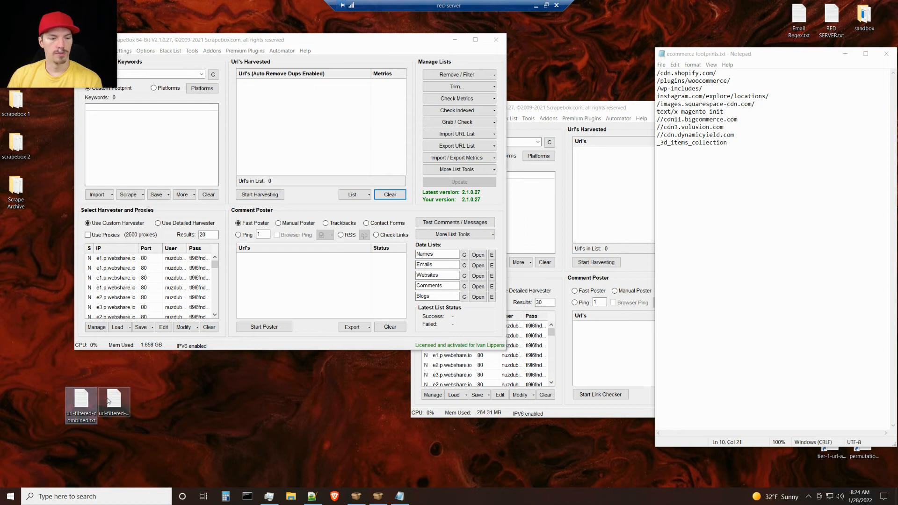
left_click(109, 401)
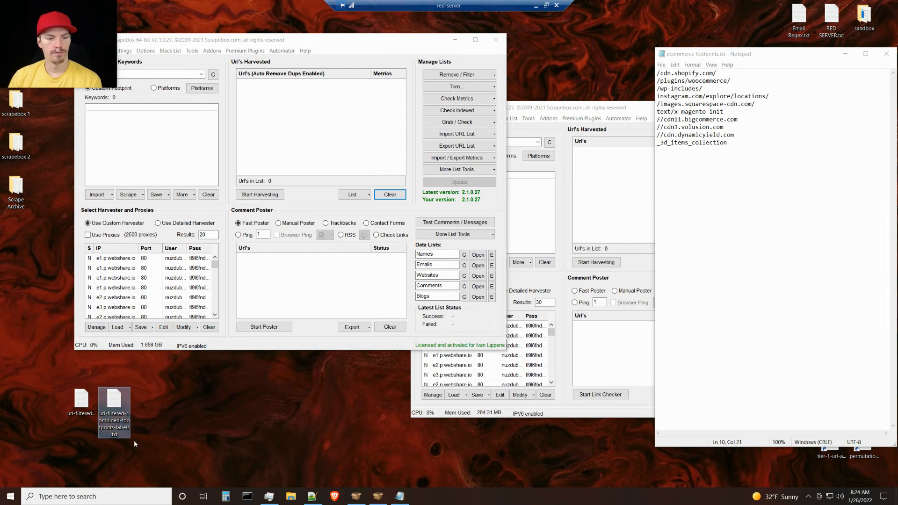
left_click(139, 430)
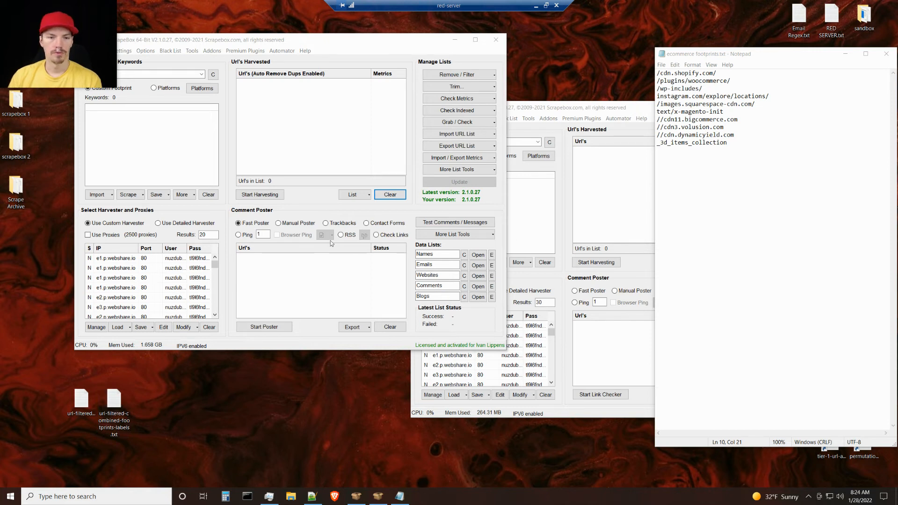
left_click(414, 141)
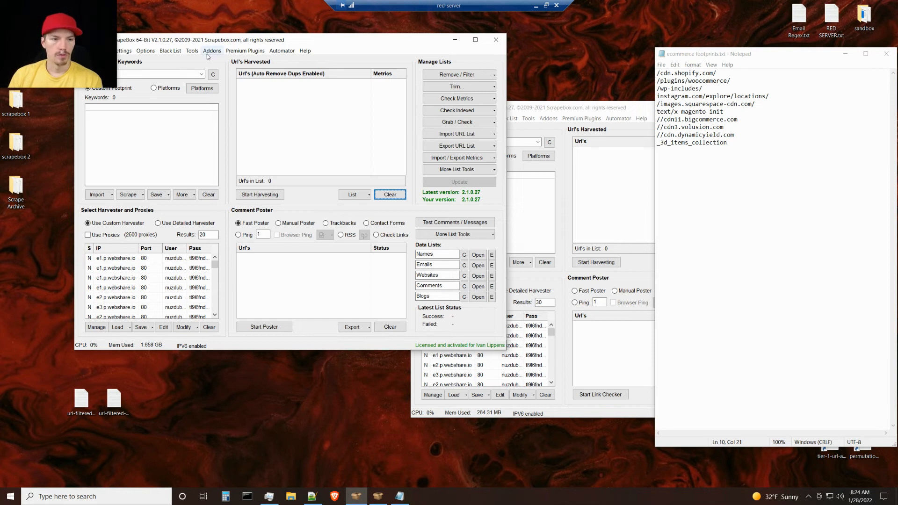
left_click(182, 411)
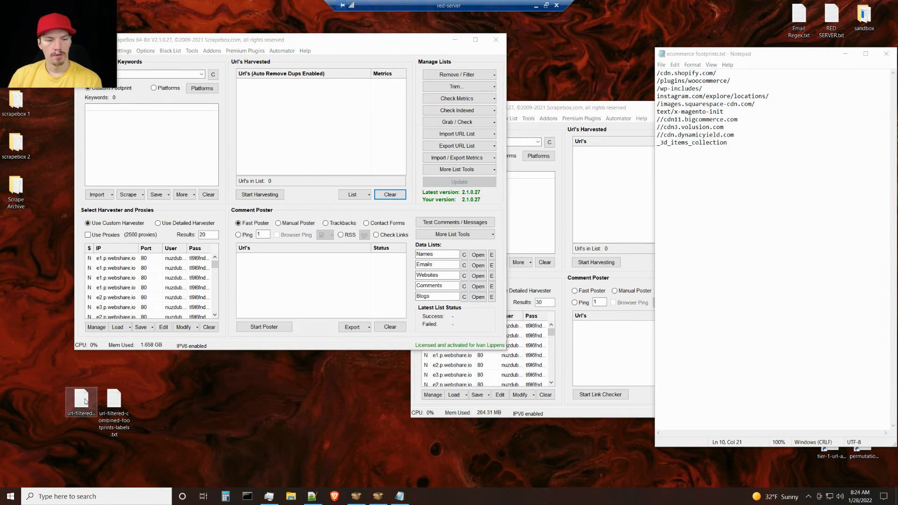
- Load the URLs from url-filtered-combined.txt on the desktop into ScrapeBox's harvested URL list
left_click_drag(85, 401, 285, 147)
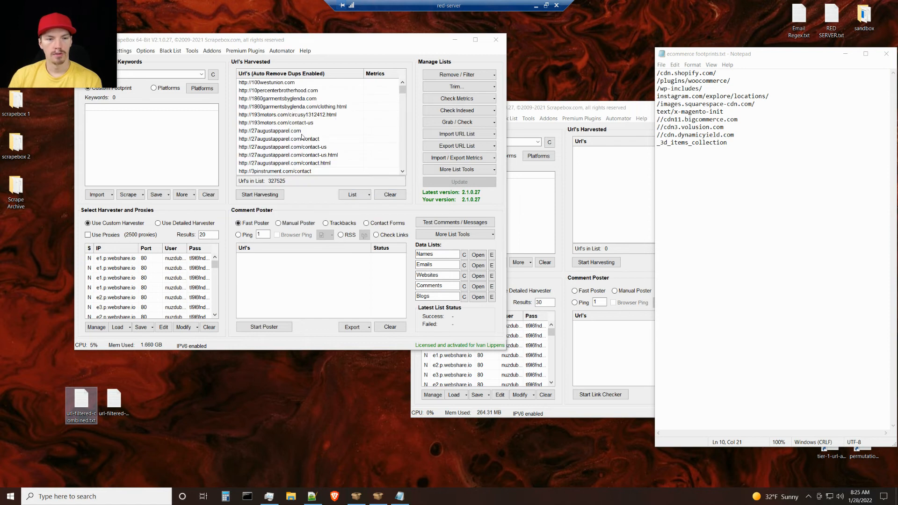
left_click(433, 76)
left_click(444, 86)
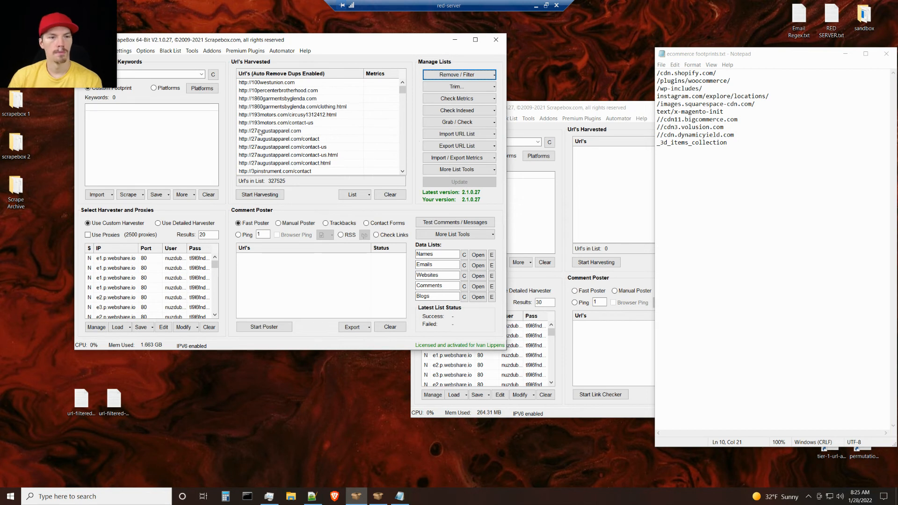
- Launch the ScrapeBox Page Scanner 64-bit addon and open the Platforms.msk footprints for editing
left_click(208, 52)
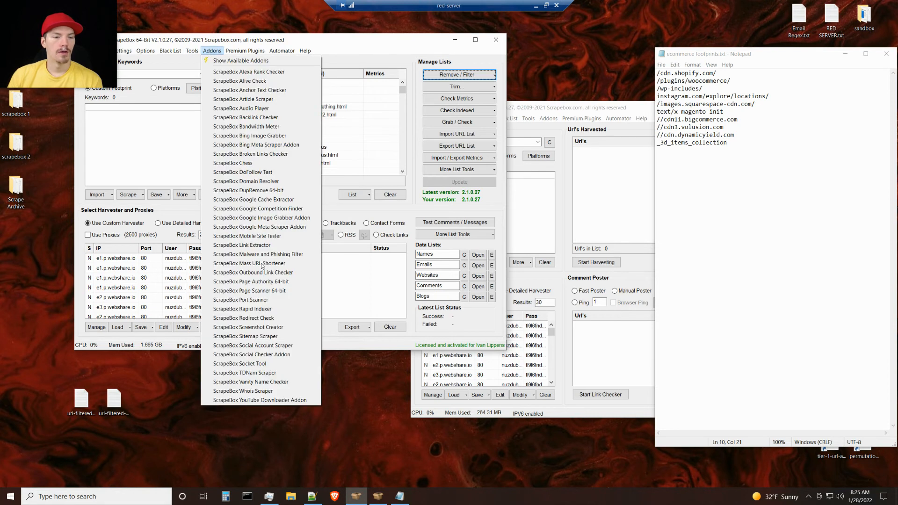
left_click(260, 291)
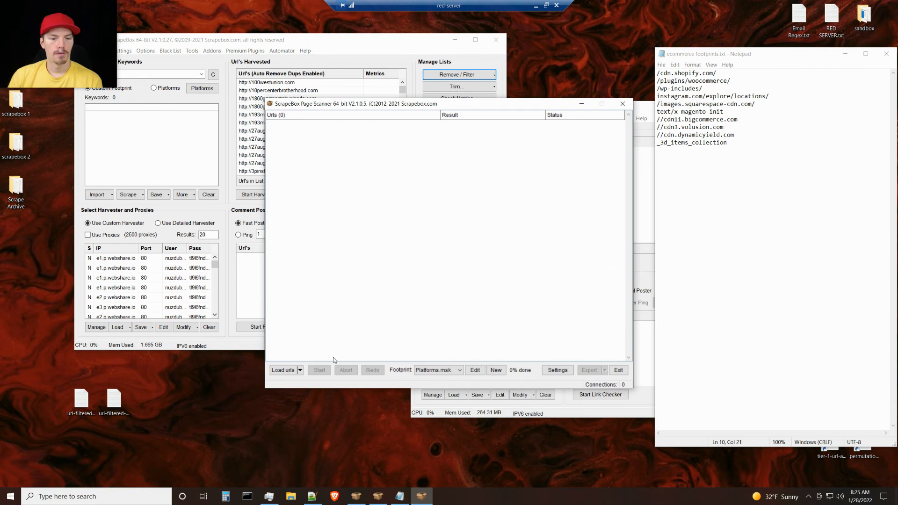
left_click(475, 370)
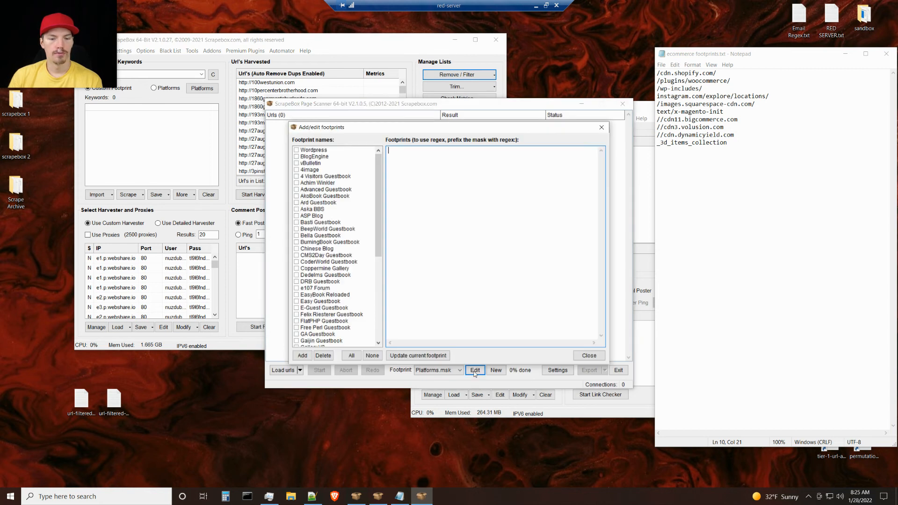
scroll(379, 228, "down", 8)
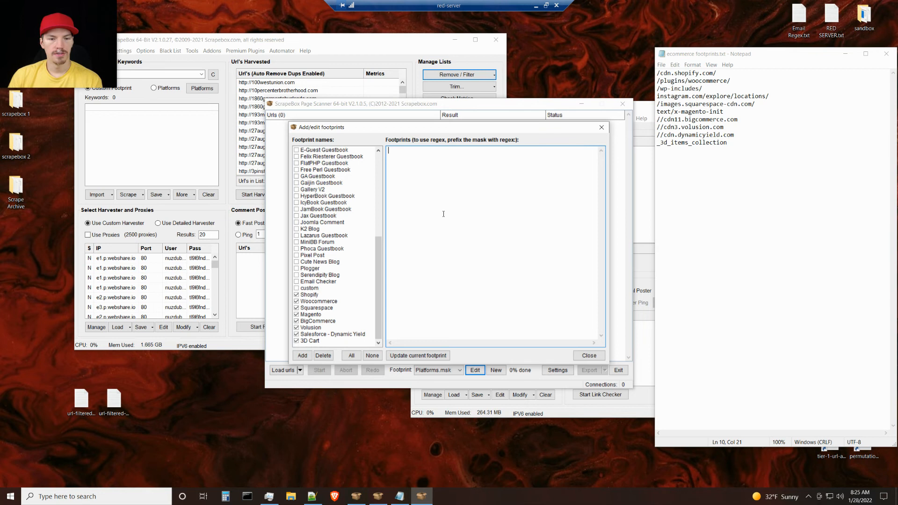
- Copy the footprint /cdn.shopify.com/ from ecommerce footprints.txt into the footprint editor's entry area
left_click_drag(724, 130, 650, 132)
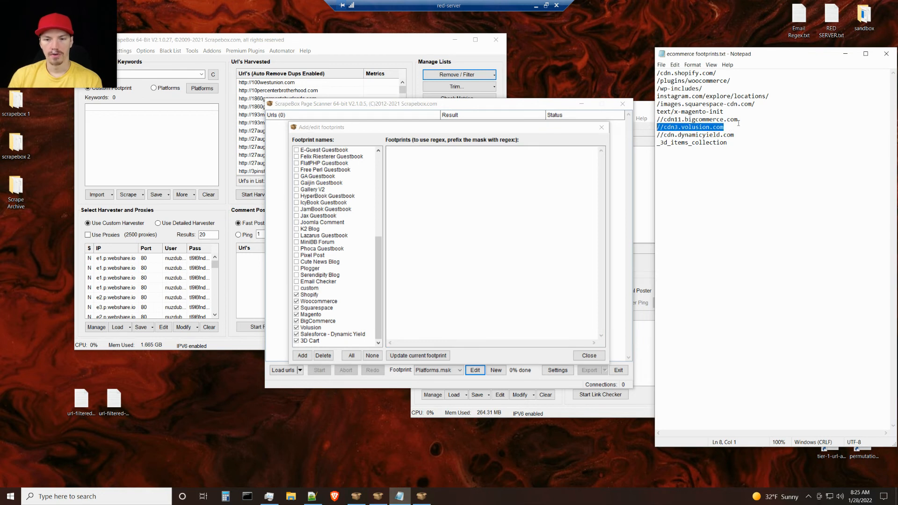
left_click_drag(716, 73, 654, 73)
key("ctrl+c")
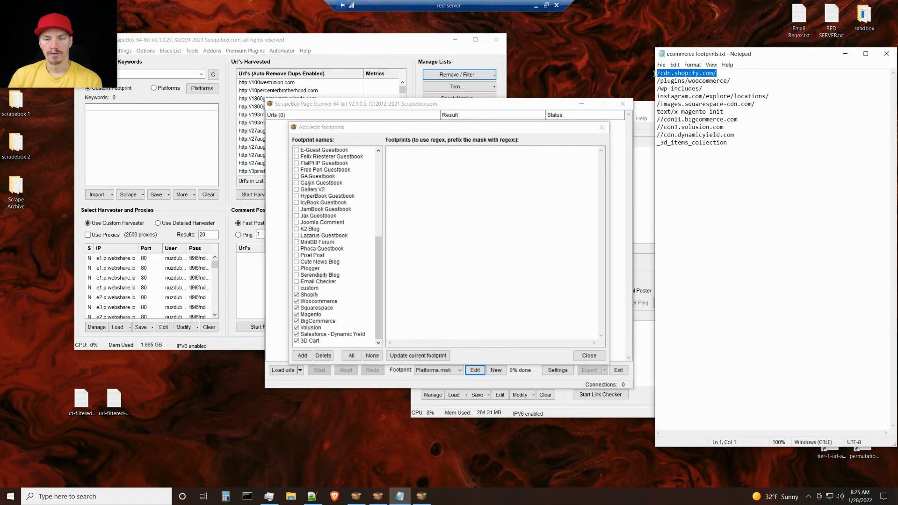
left_click(485, 201)
key("ctrl+v")
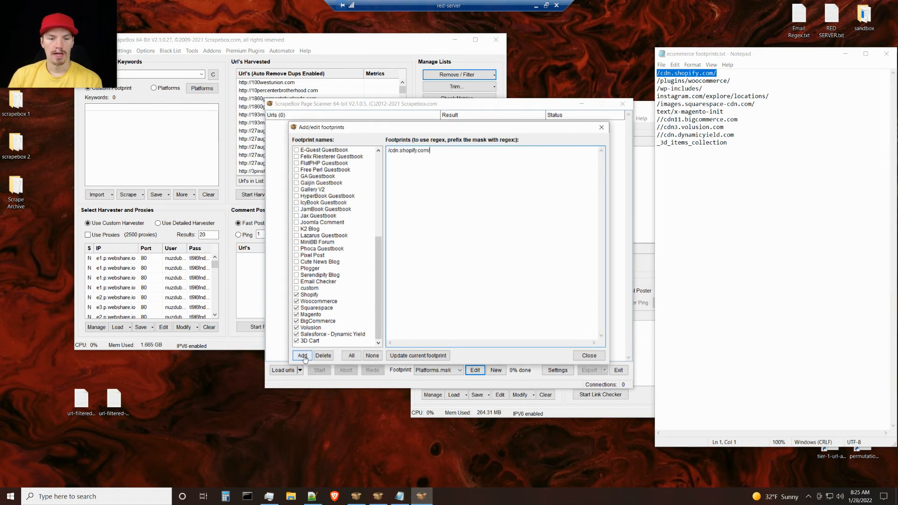
- Review the stored footprints for Shopify, Woocommerce, Squarespace, Magento, BigCommerce, Volusion, Salesforce - Dynamic Yield and 3D Cart
left_click(308, 295)
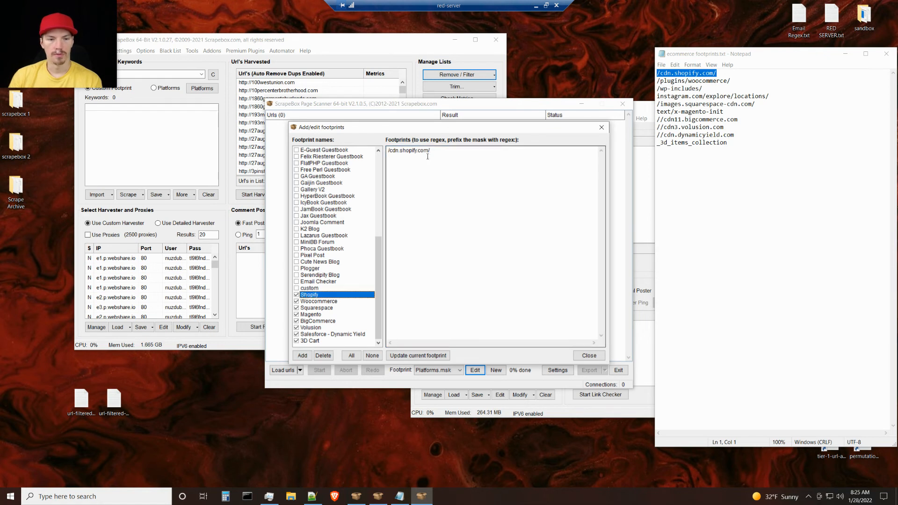
left_click(312, 303)
left_click(313, 309)
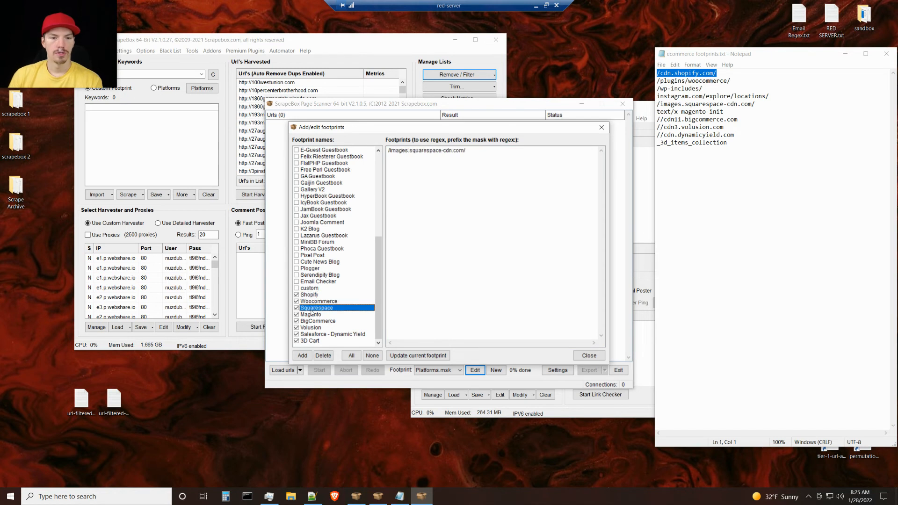
left_click(311, 316)
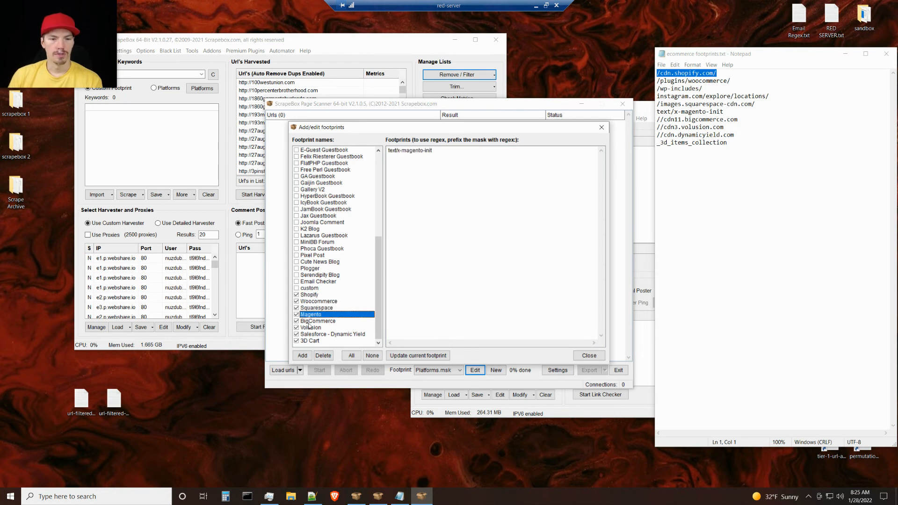
left_click(312, 322)
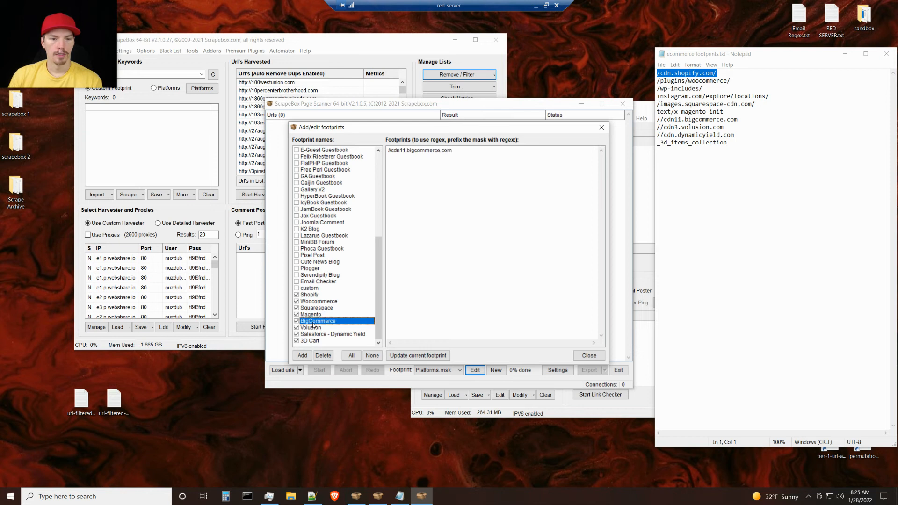
left_click(312, 328)
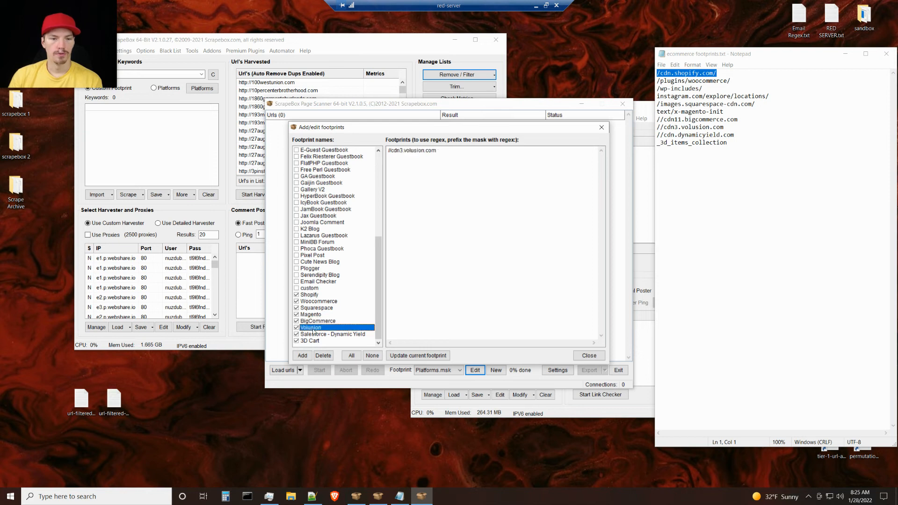
left_click(317, 335)
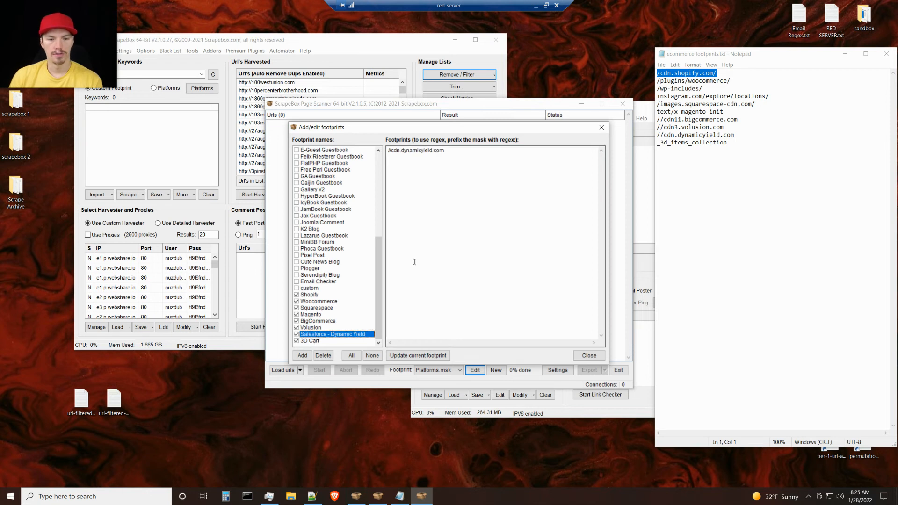
left_click(313, 342)
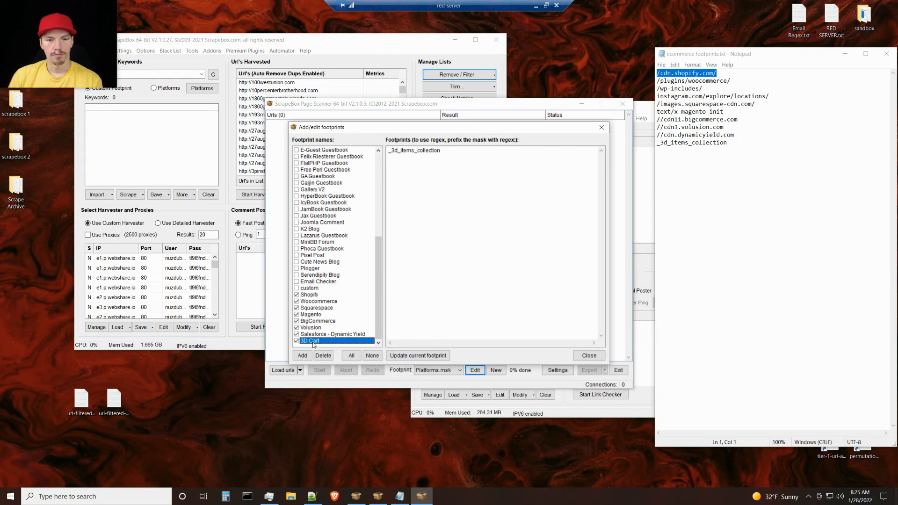
left_click(463, 222)
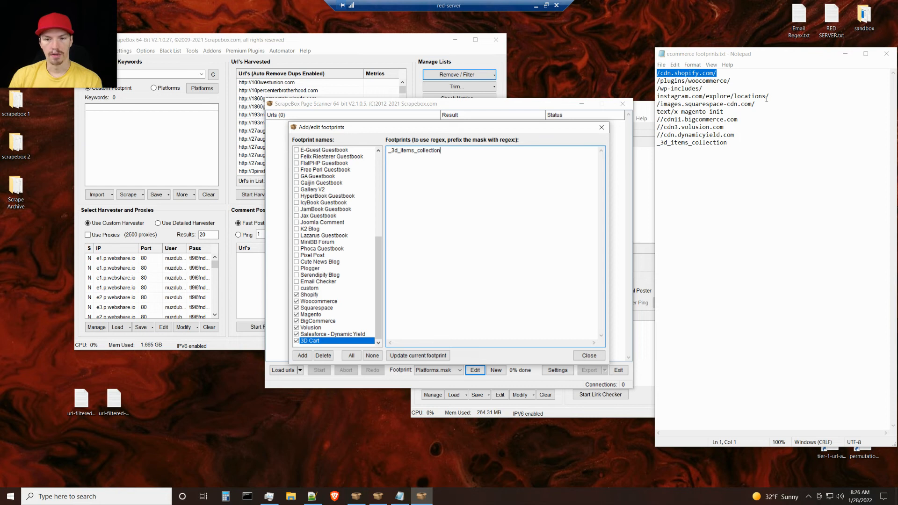
left_click(750, 171)
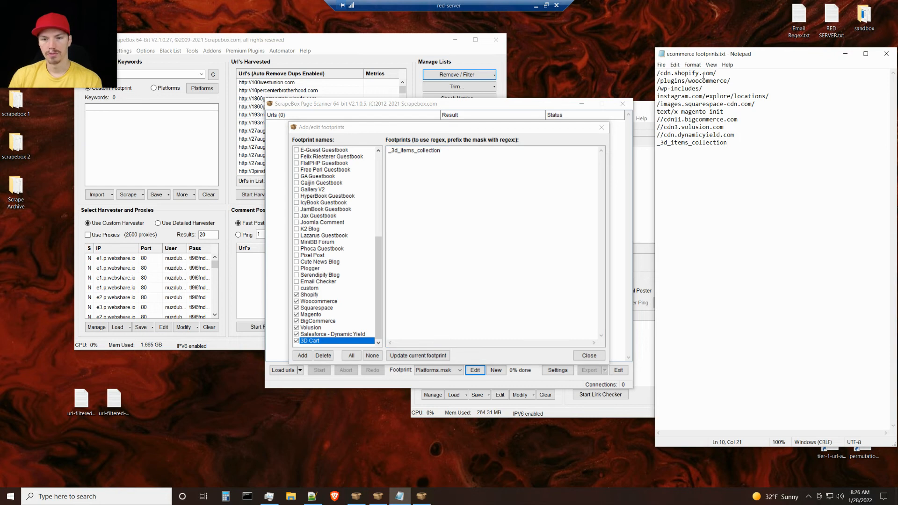
left_click_drag(736, 134, 645, 122)
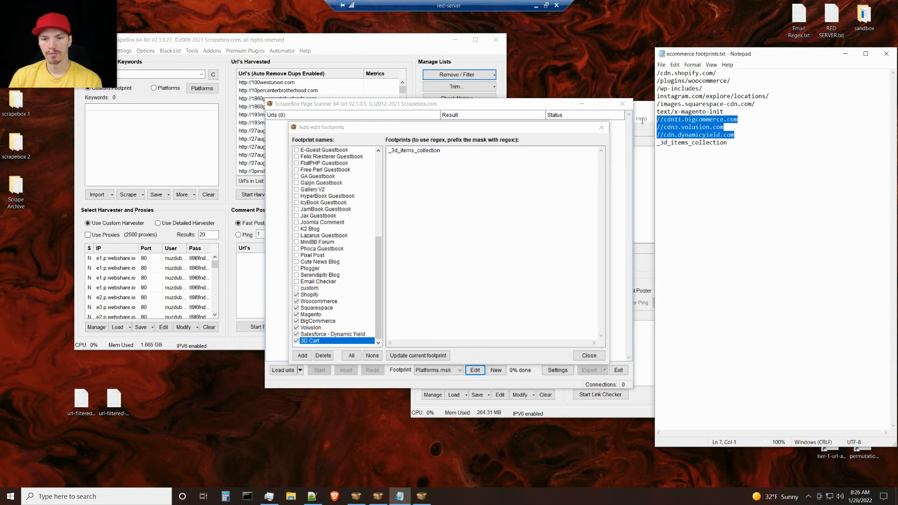
left_click(749, 135)
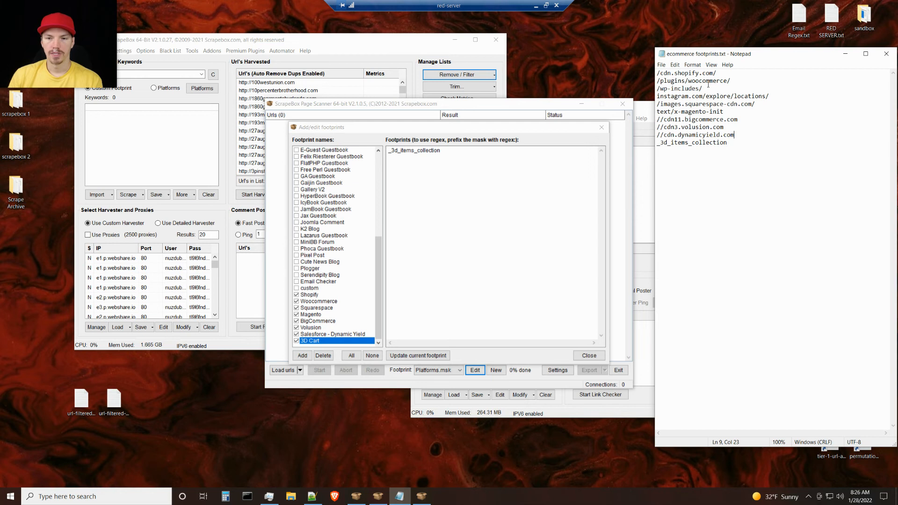
- Examine the Magento, 3D Cart and Woocommerce footprints in ecommerce footprints.txt, and close the file
left_click_drag(730, 112, 655, 113)
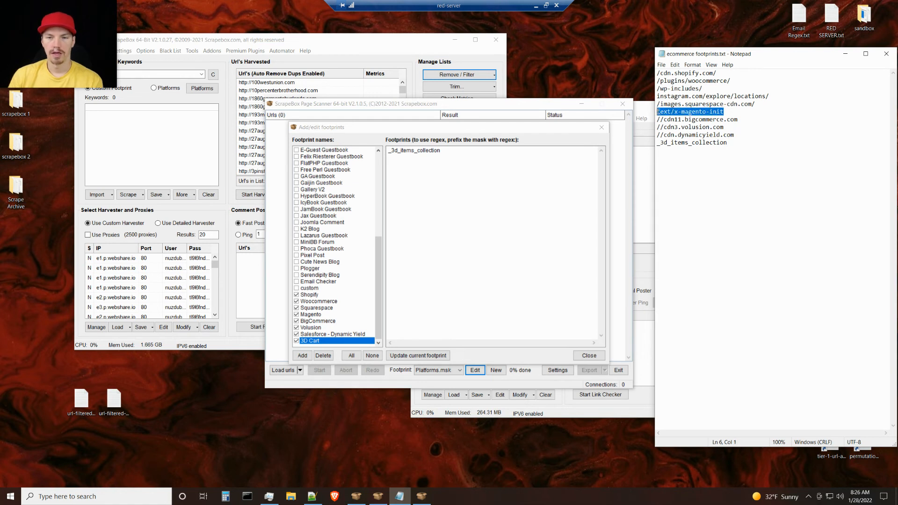
left_click_drag(733, 141, 653, 144)
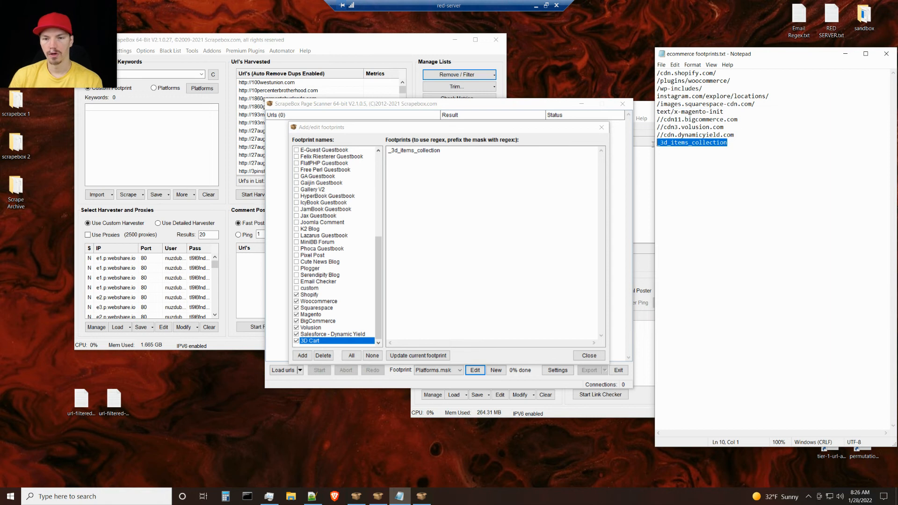
left_click(745, 144)
left_click_drag(731, 81, 654, 82)
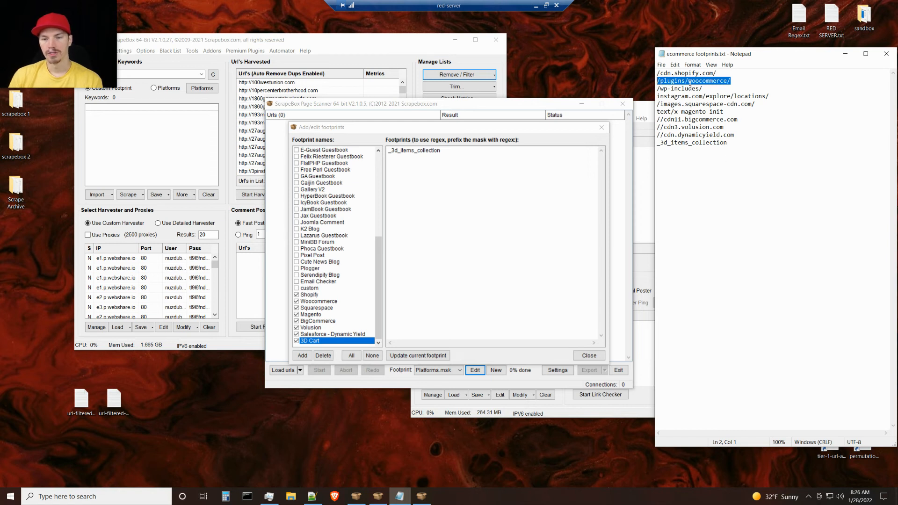
left_click(733, 81)
left_click_drag(733, 81, 654, 82)
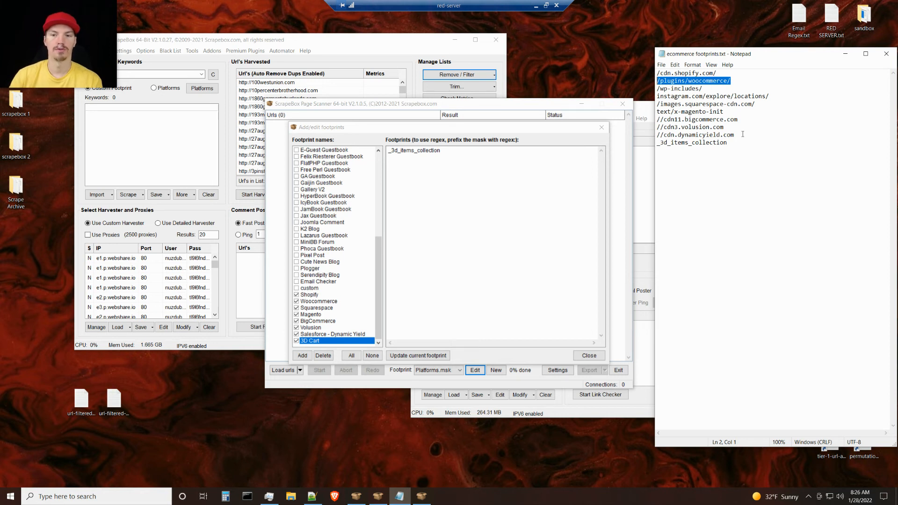
left_click(886, 54)
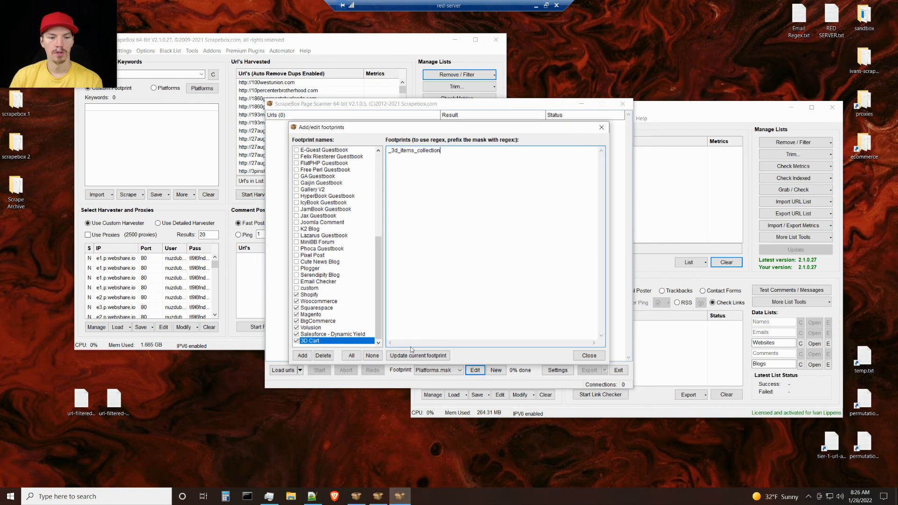
- Recheck the footprints assigned to the ecommerce platforms from Shopify through 3D Cart, and close the footprint editor
left_click(321, 297)
left_click(318, 302)
left_click(314, 308)
left_click(313, 321)
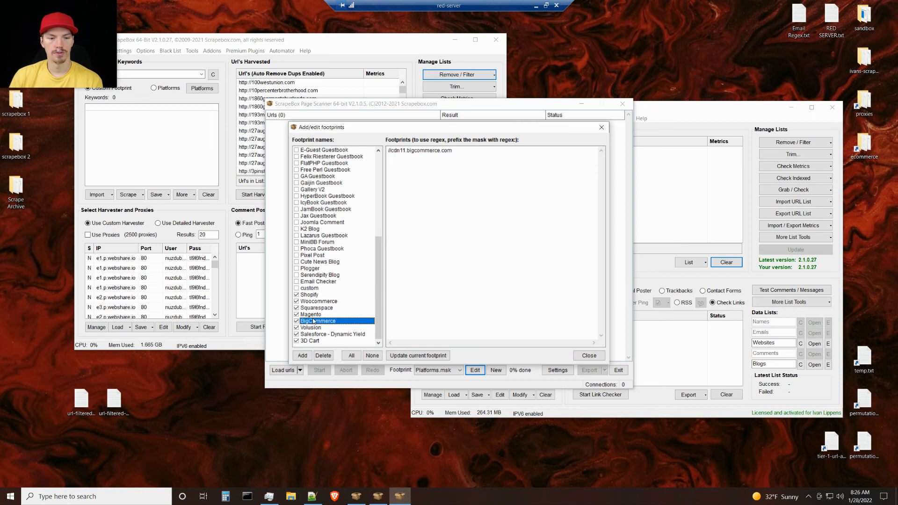
left_click(312, 328)
left_click(310, 340)
left_click(312, 335)
left_click(312, 327)
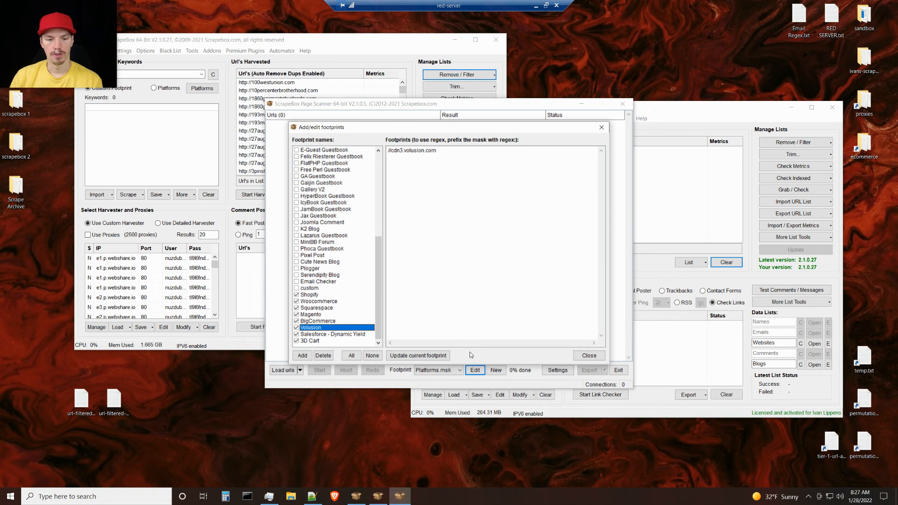
left_click(309, 296)
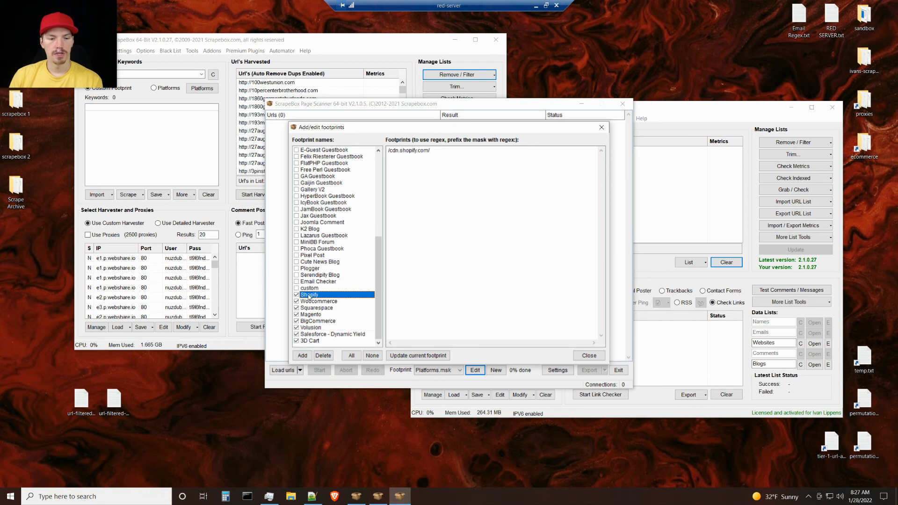
left_click(593, 359)
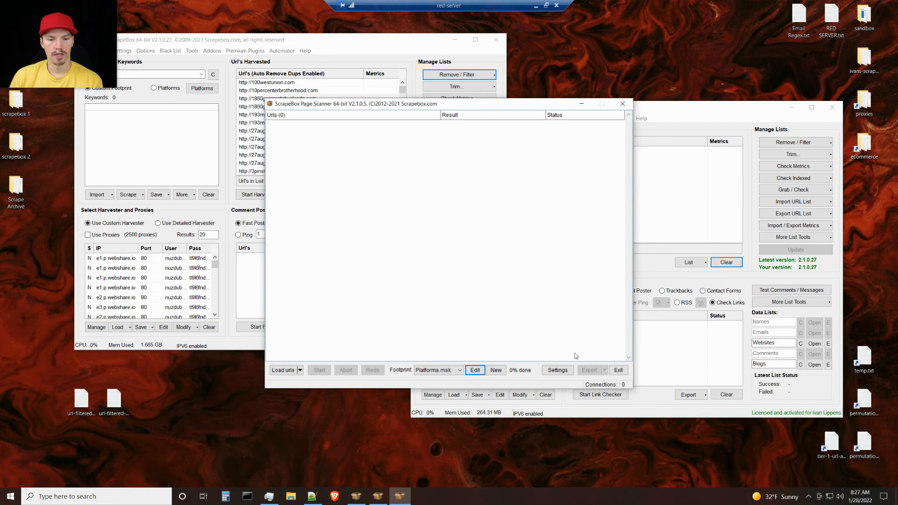
- Open url-filtered-combined-footprints-labels.txt from the desktop and load the harvested URL list into the Page Scanner
left_click(115, 403)
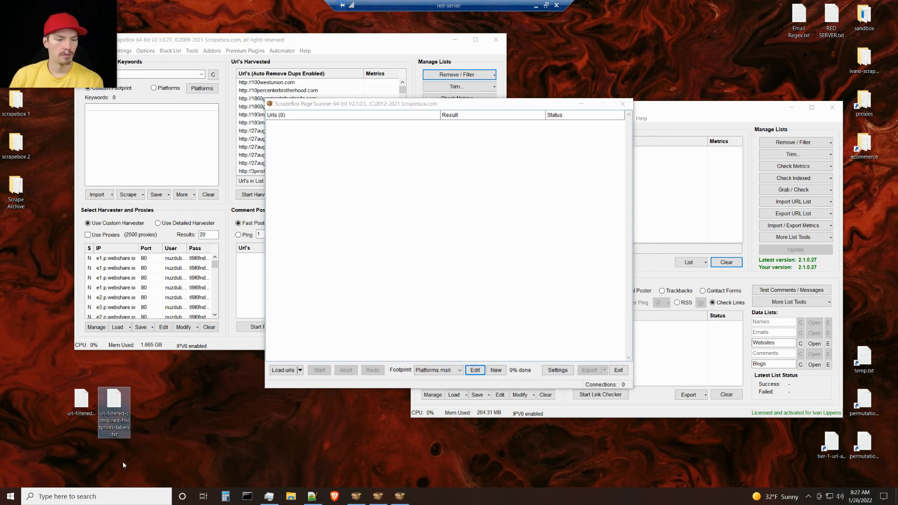
double_click(116, 407)
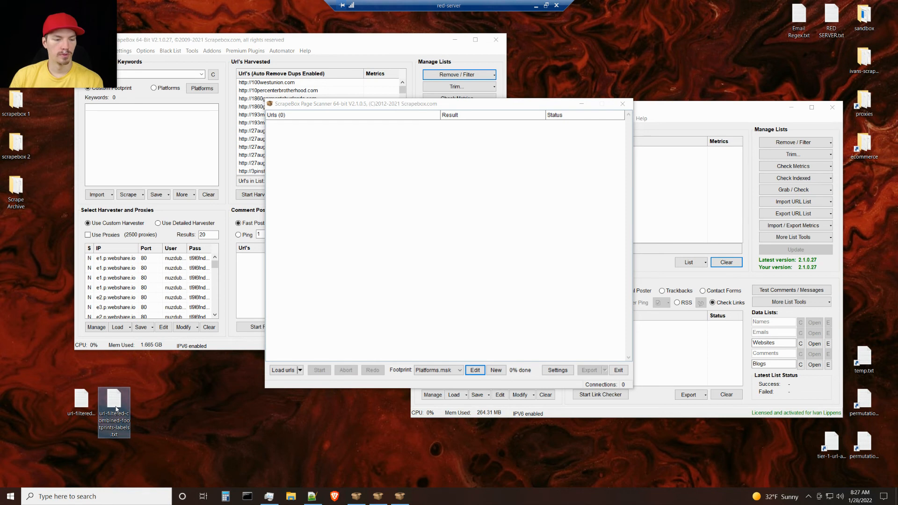
left_click(300, 370)
left_click(309, 392)
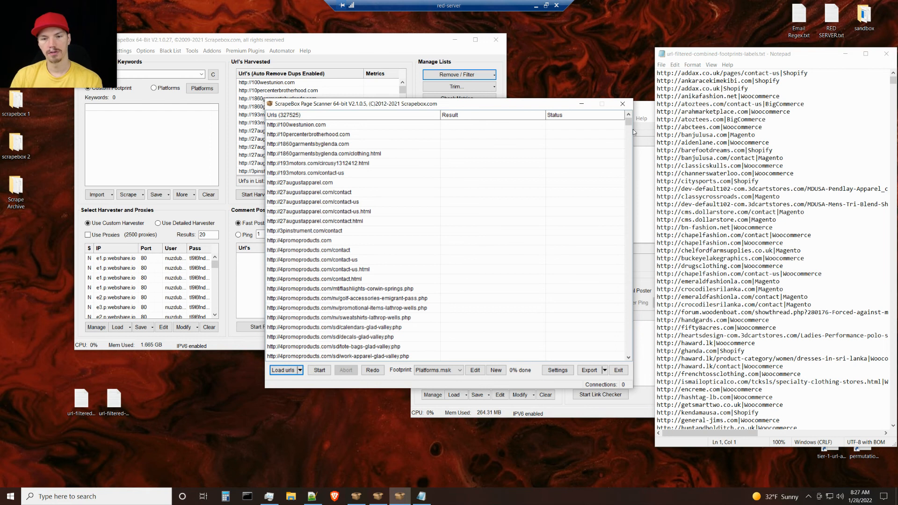
left_click_drag(628, 123, 613, 113)
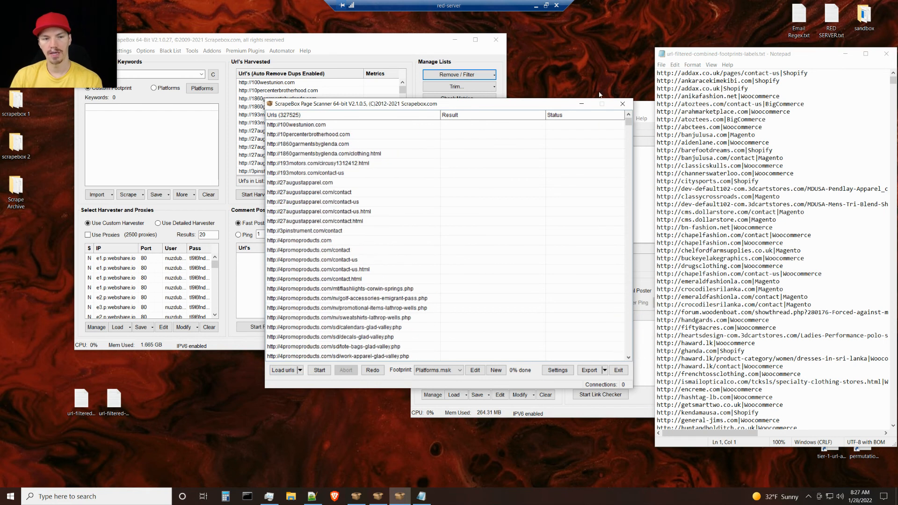
- Exit the Page Scanner and check the PageScannerData folder under scrapebox 1's Addon_Sessions for session results
left_click(618, 371)
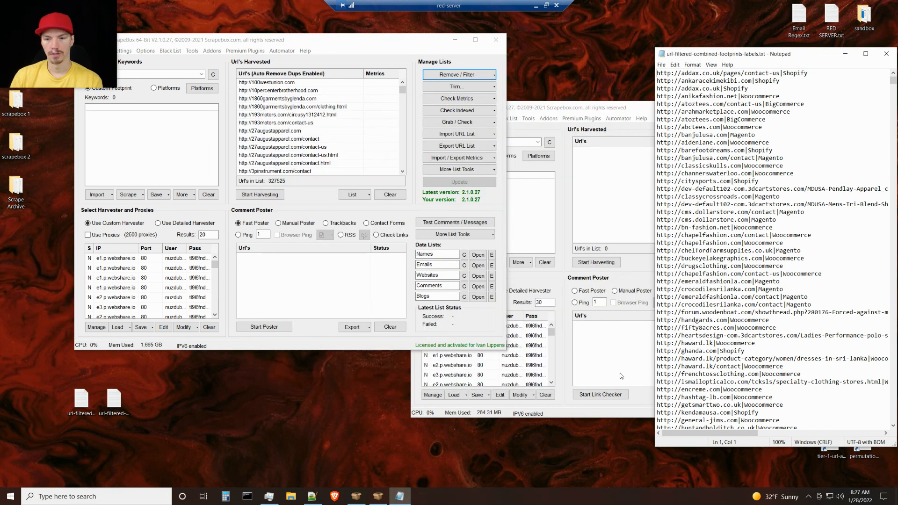
left_click_drag(778, 56, 637, 55)
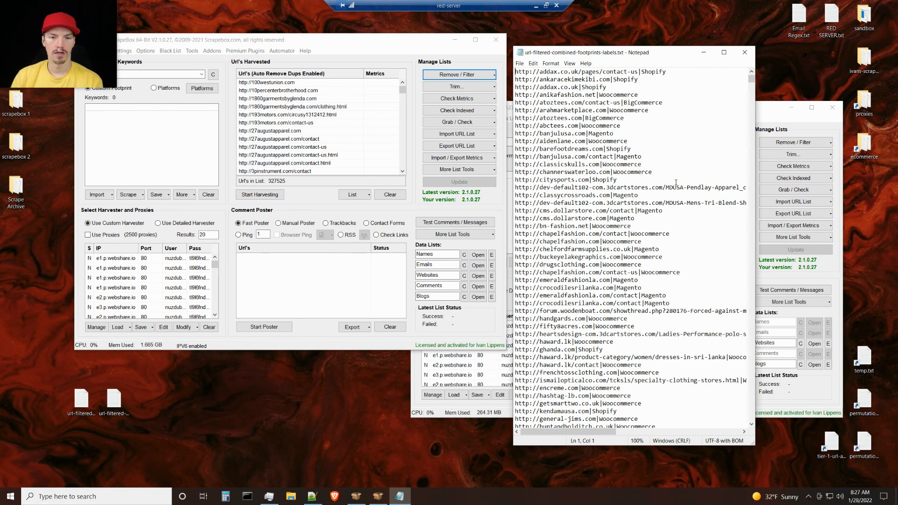
double_click(16, 100)
double_click(200, 111)
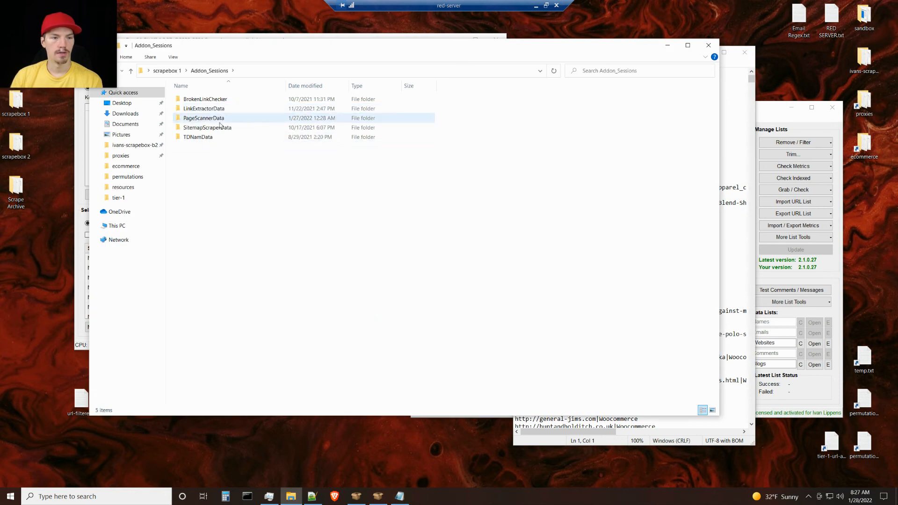
double_click(210, 118)
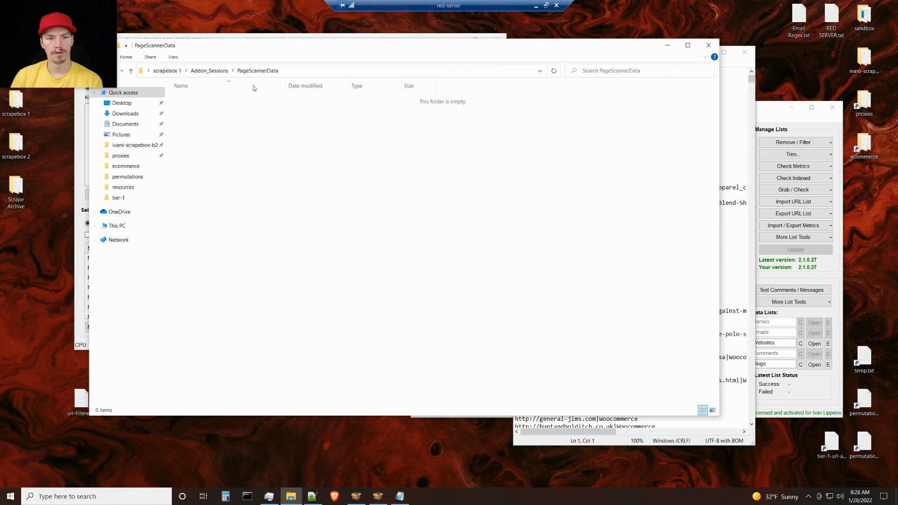
left_click(709, 46)
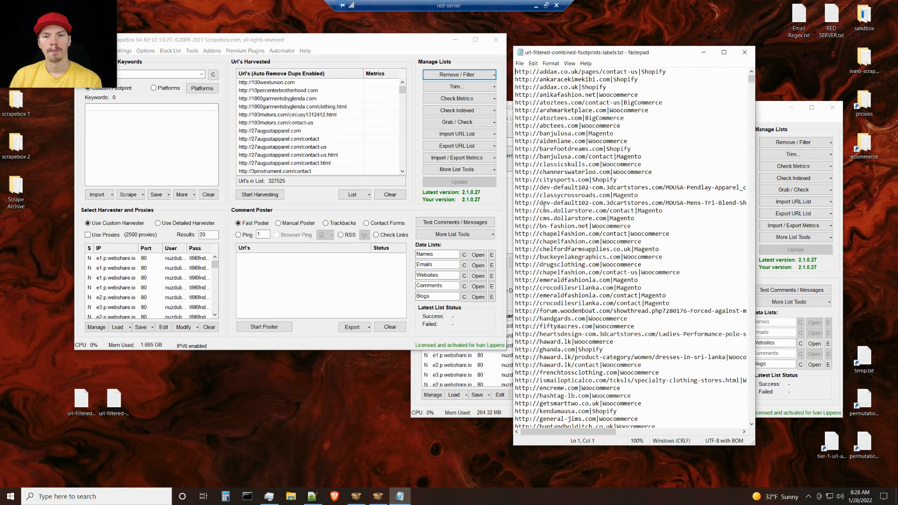
- Replace the harvested URL list with the full contents of url-filtered-combined-footprints-labels.txt, and close the text file
left_click(671, 157)
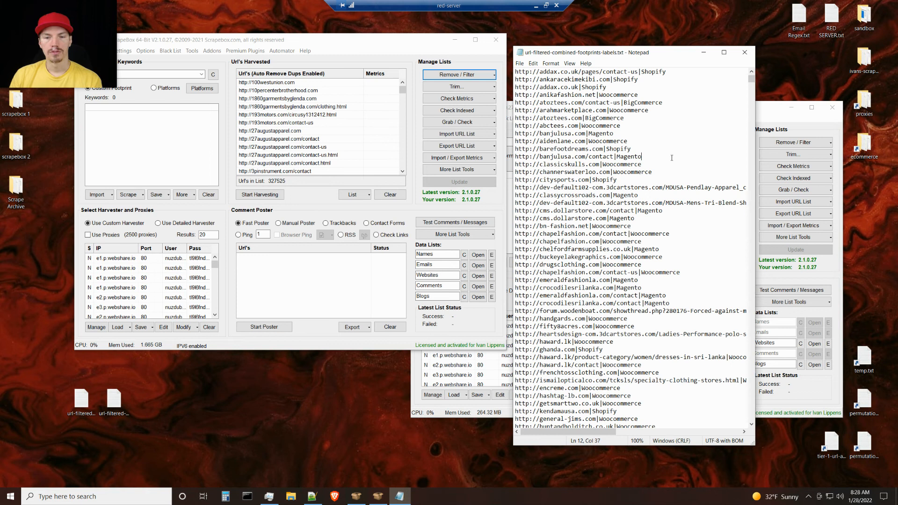
key("ctrl+a")
right_click(325, 123)
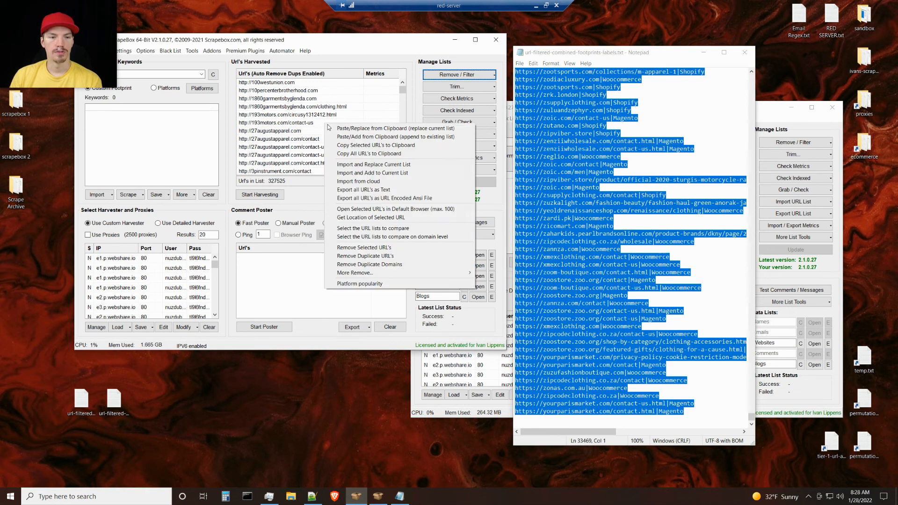
left_click(346, 128)
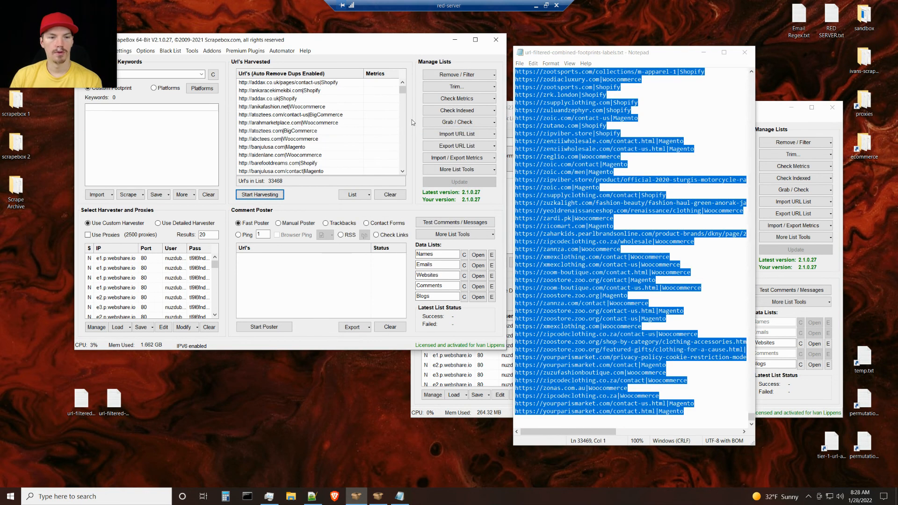
left_click(745, 52)
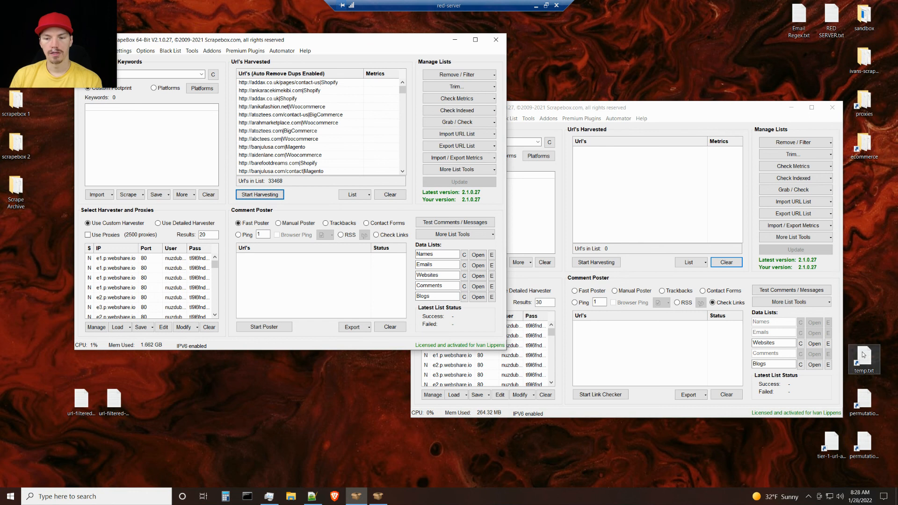
- Open temp.txt from the desktop and compare its platform labels with those on the harvested URLs
double_click(865, 360)
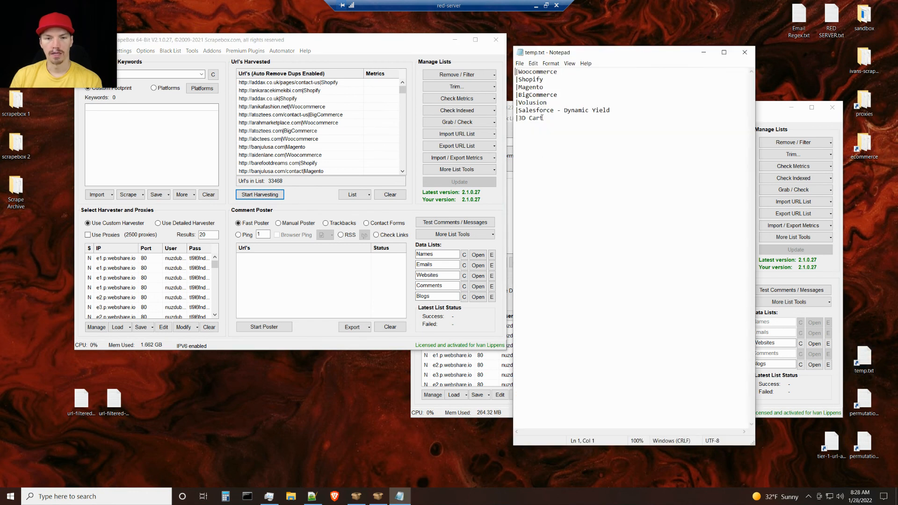
left_click(413, 128)
mouse_move(403, 90)
left_mouse_down()
mouse_move(393, 179)
mouse_move(391, 89)
left_mouse_up()
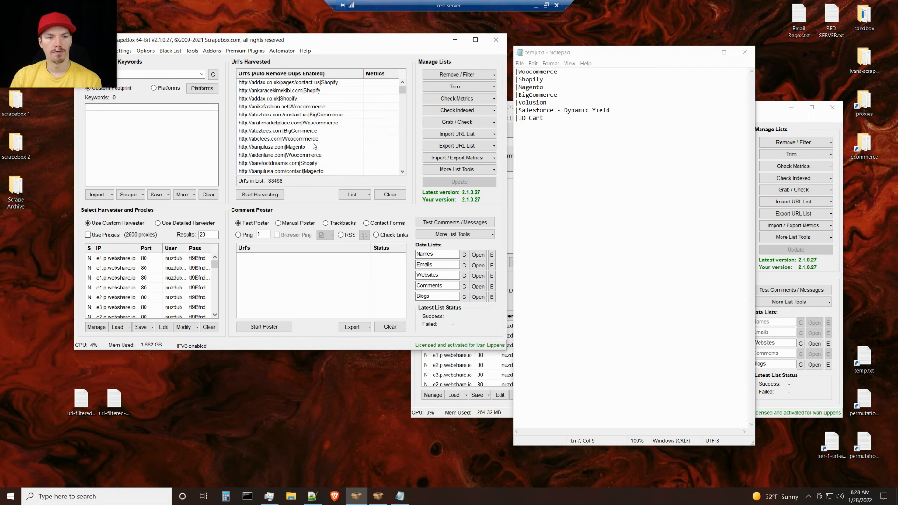
- Try to remove harvested URLs not containing entries from a file
left_click(457, 74)
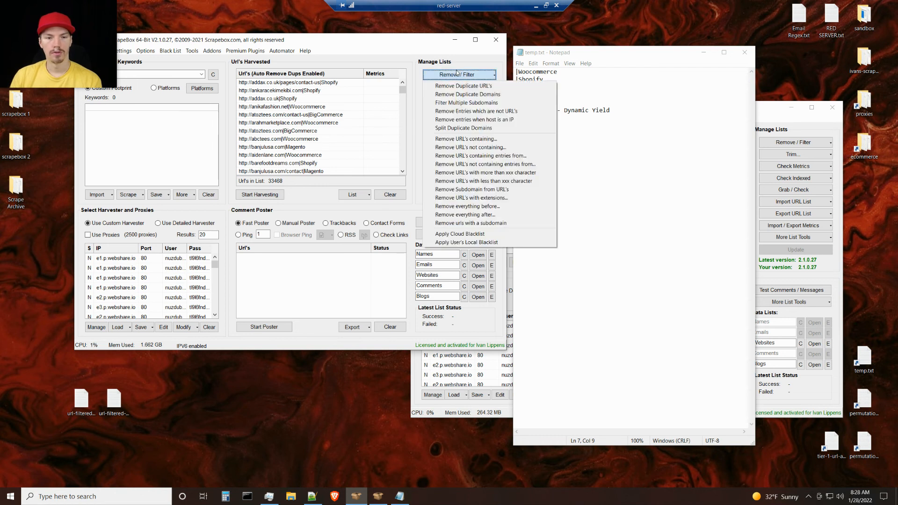
left_click(476, 164)
left_click(174, 225)
left_click(492, 324)
- Highlight the platform labels from |Woocommerce to |3D Cart in temp.txt for review, and close the file
left_click(554, 121)
left_click_drag(554, 121, 516, 71)
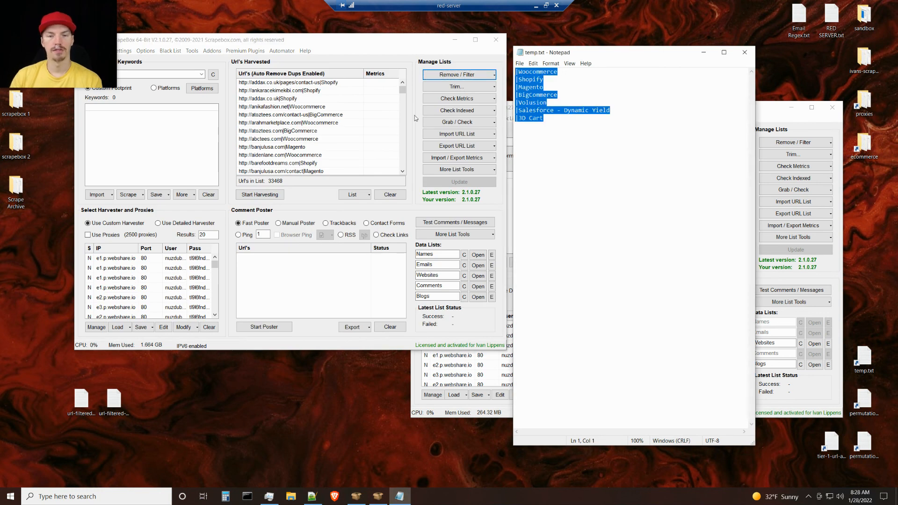
left_click(745, 52)
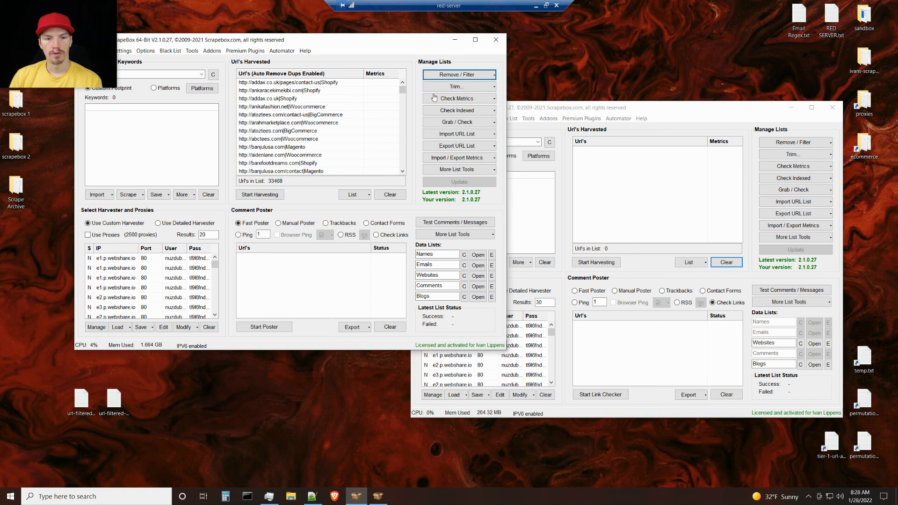
left_click(458, 78)
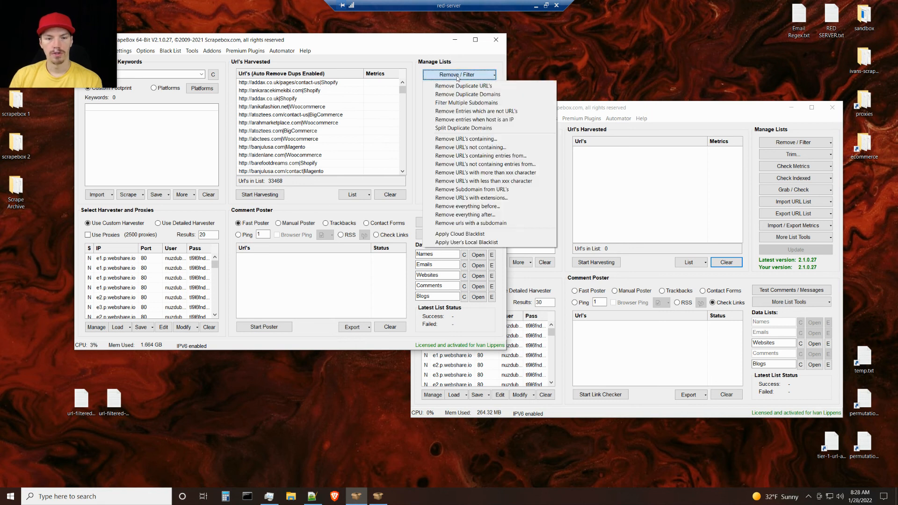
left_click(478, 215)
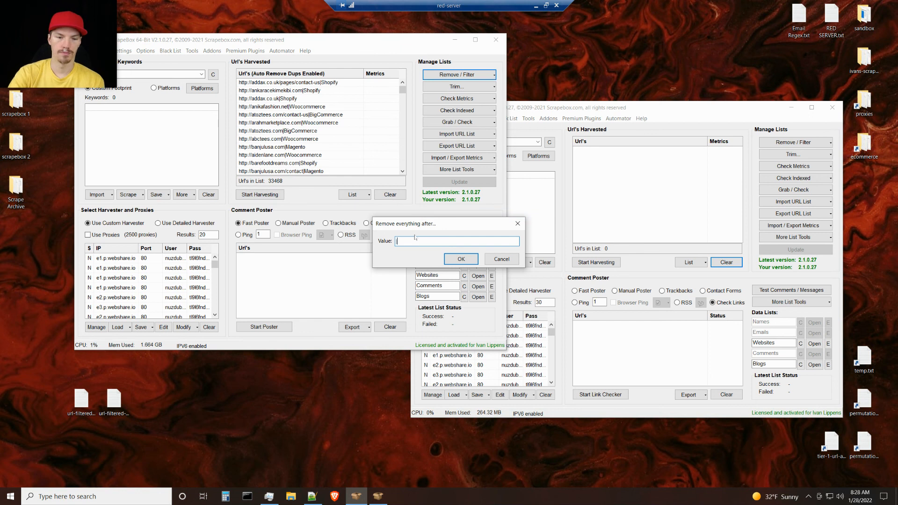
left_click(508, 261)
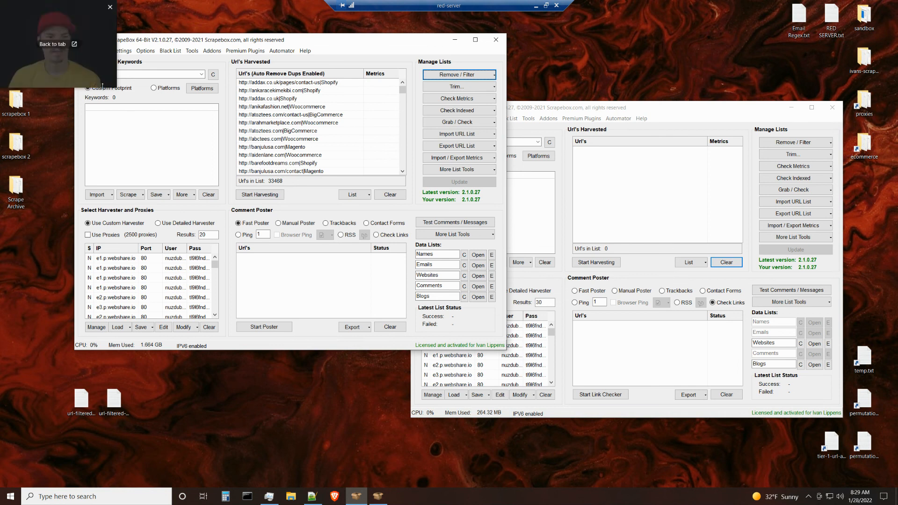
left_click_drag(113, 84, 237, 177)
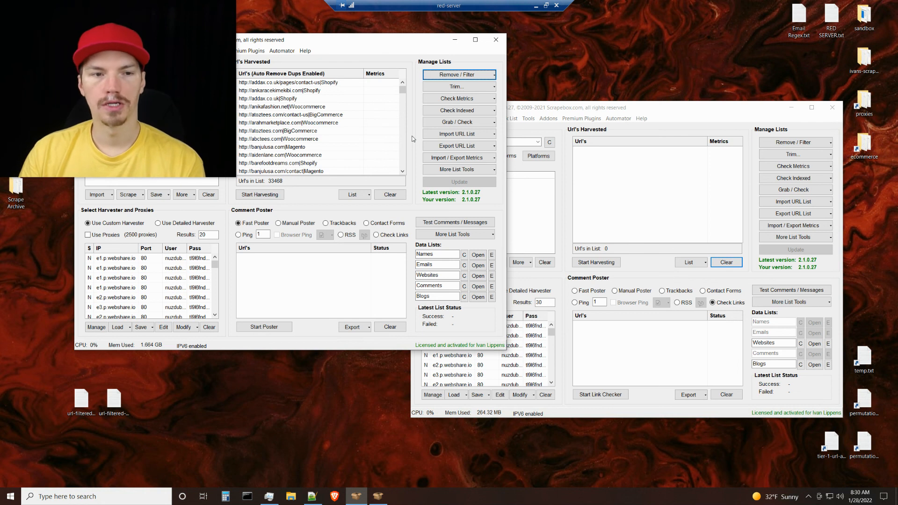
left_click(442, 124)
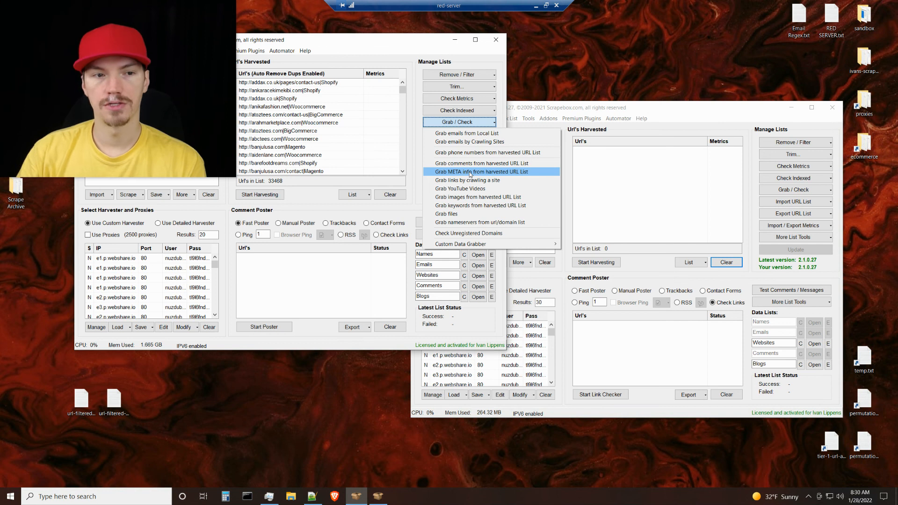
left_click(414, 140)
mouse_move(209, 120)
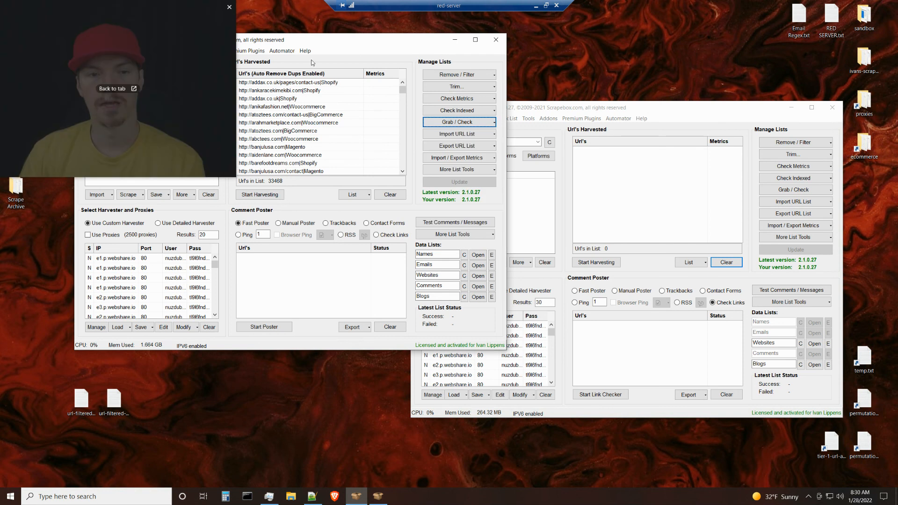
left_click(362, 380)
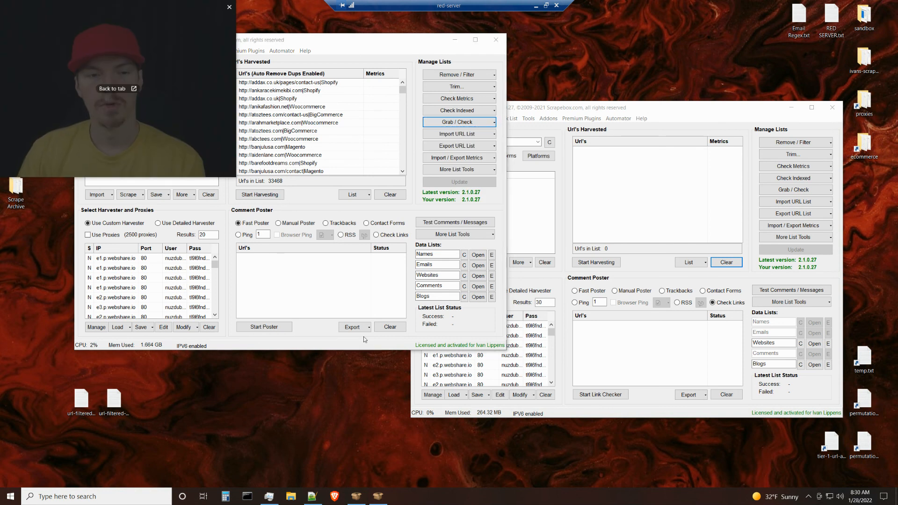
left_click(409, 202)
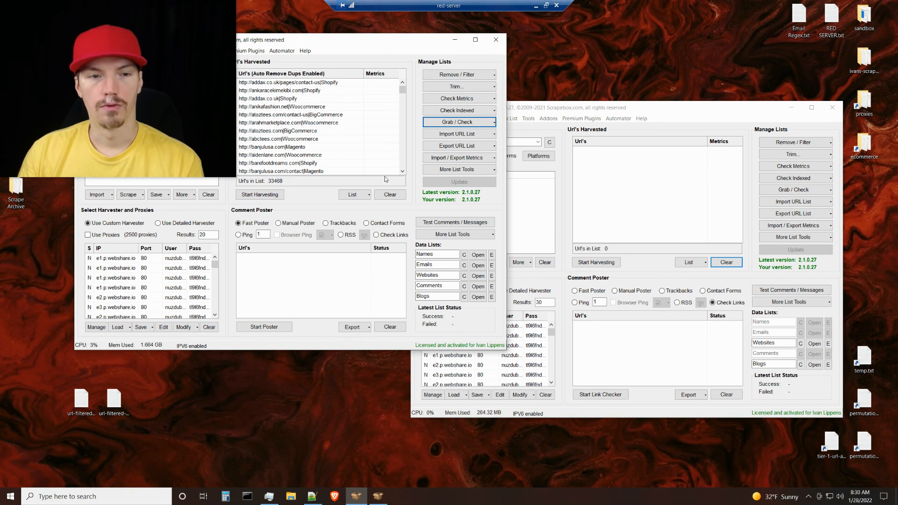
left_click(546, 5)
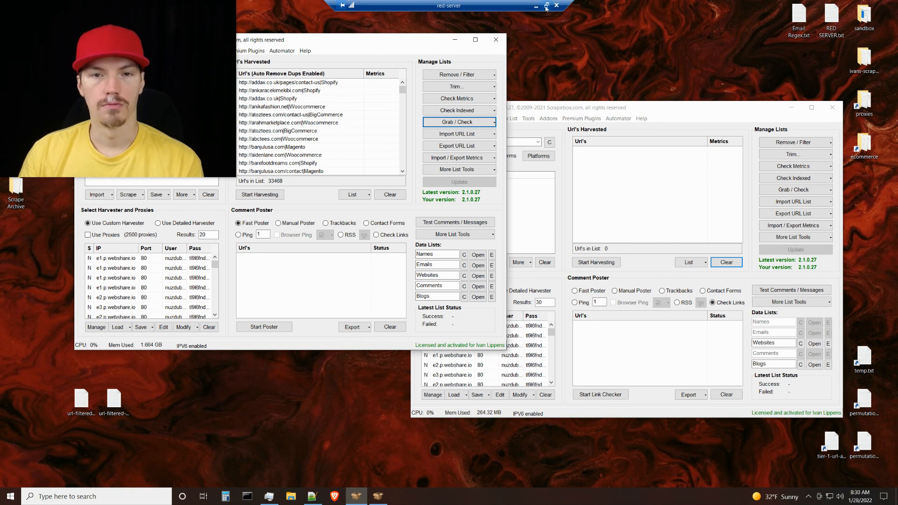